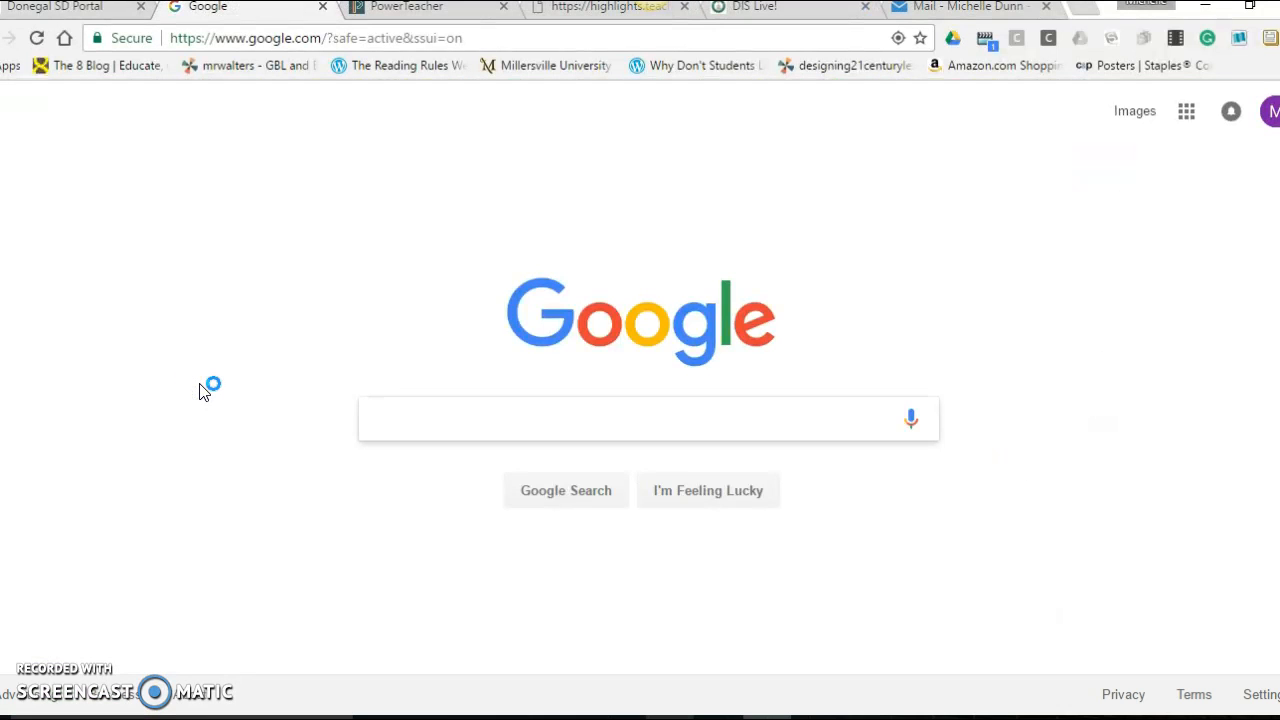
Open Google Classroom through a web search for "google classroom" and check which account is signed in.
text(goo)
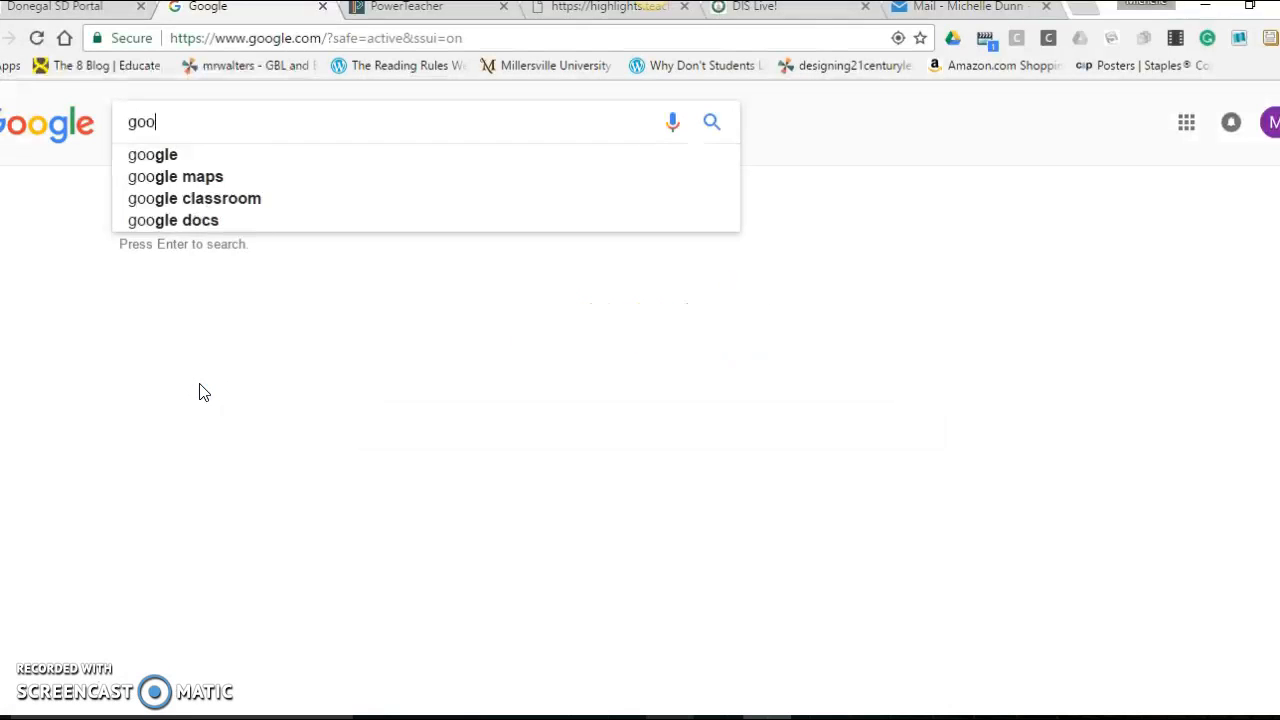
text(gle classroom)
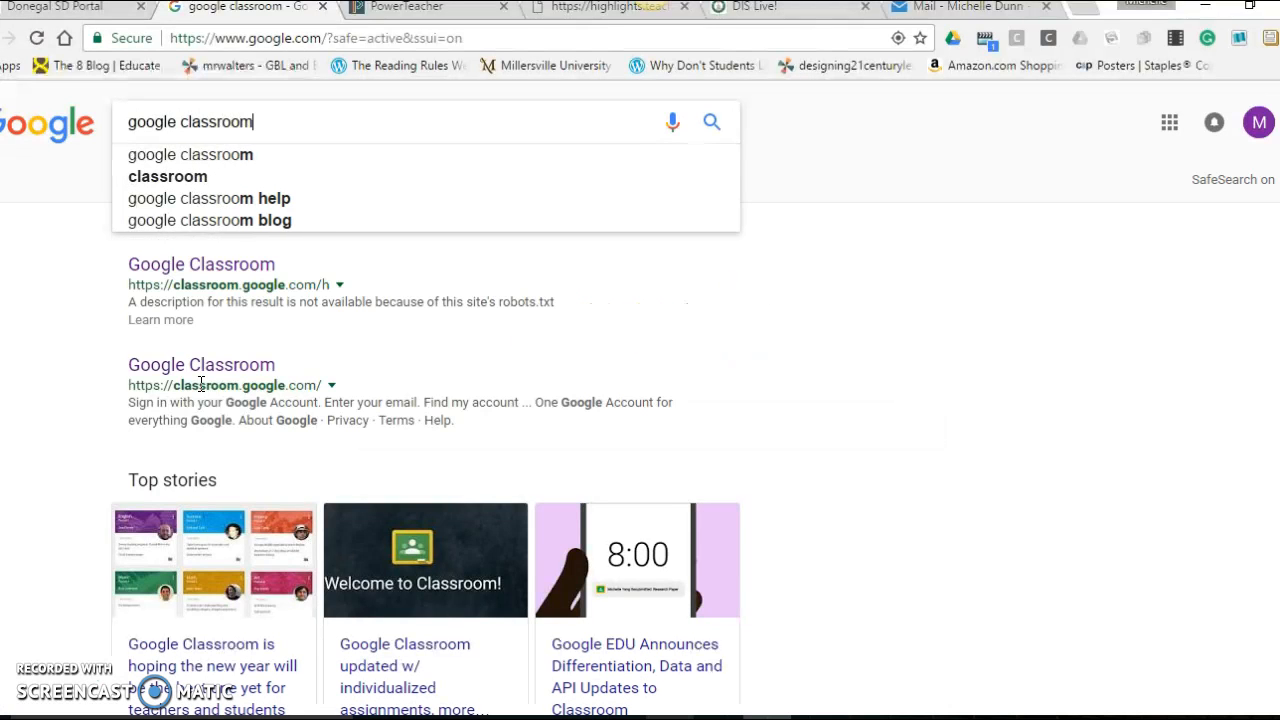
key(Return)
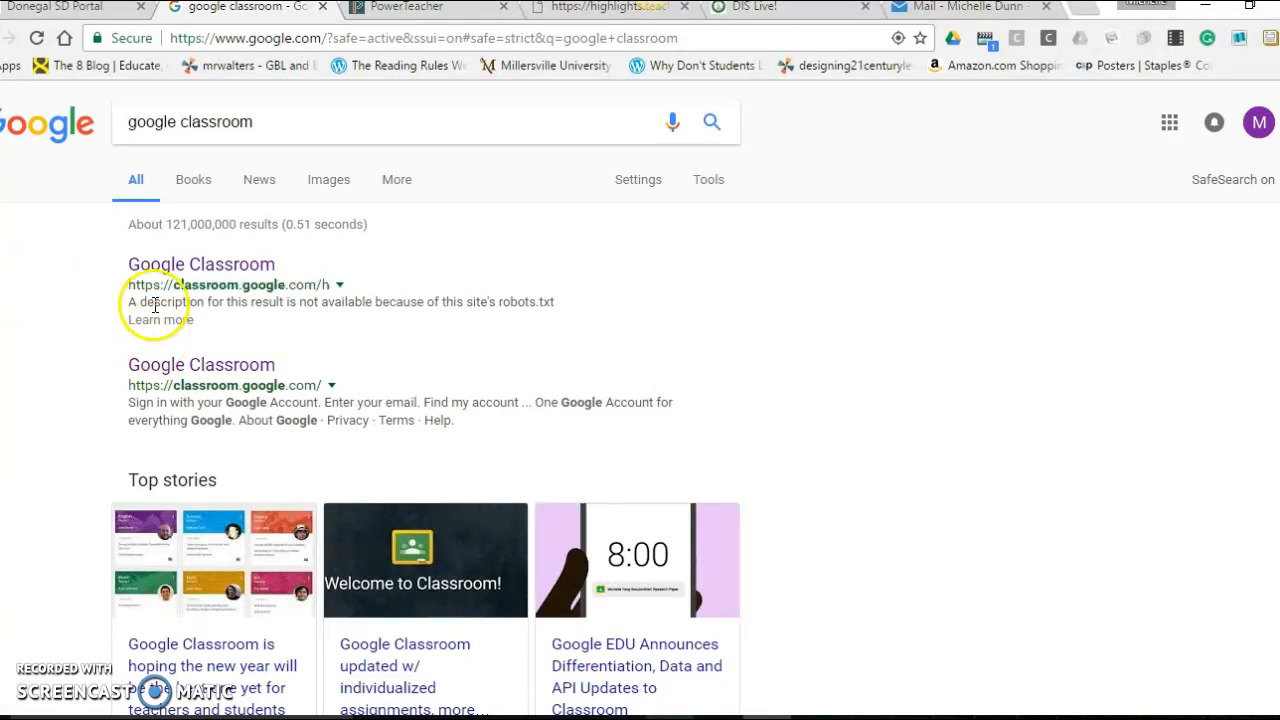
click(150, 266)
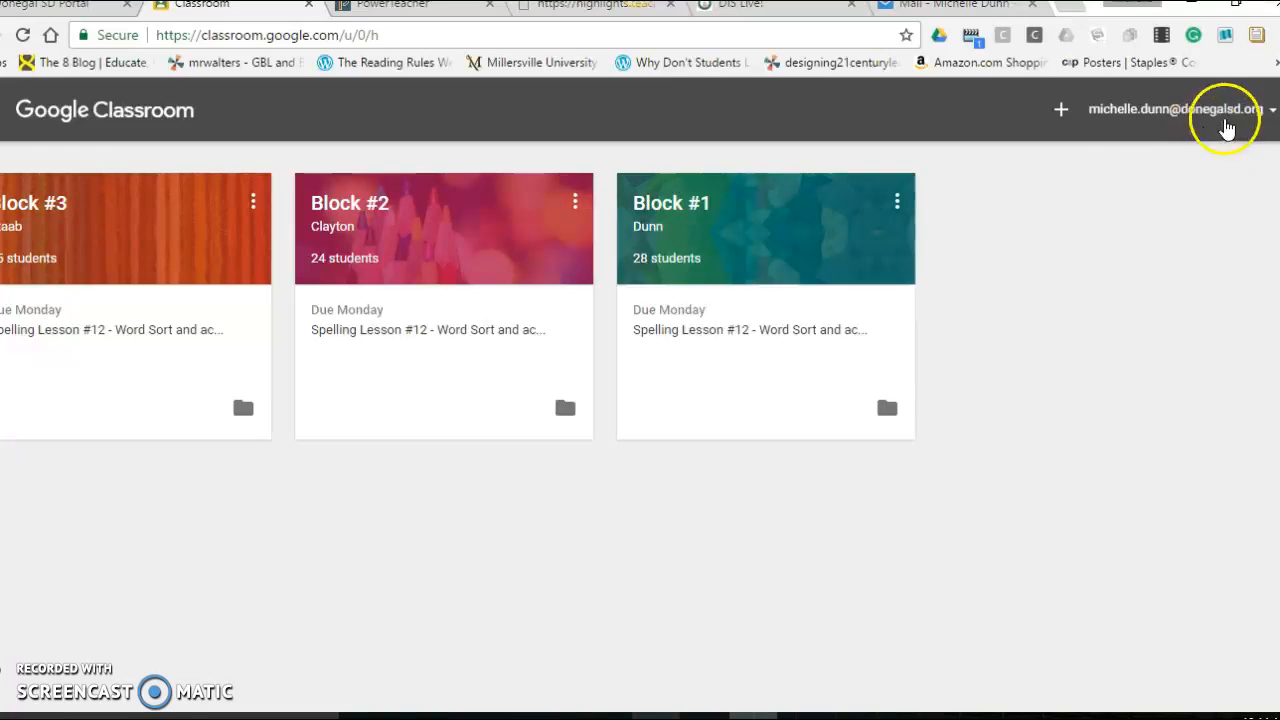
click(1270, 113)
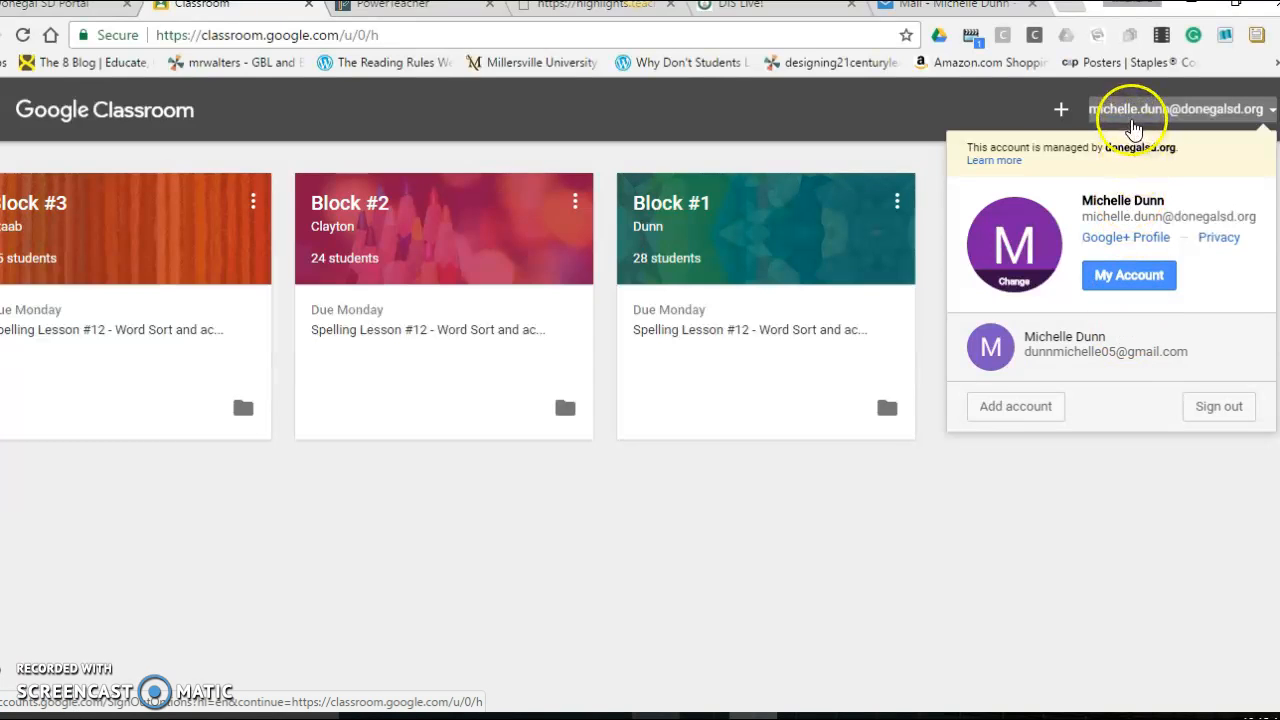
click(1123, 562)
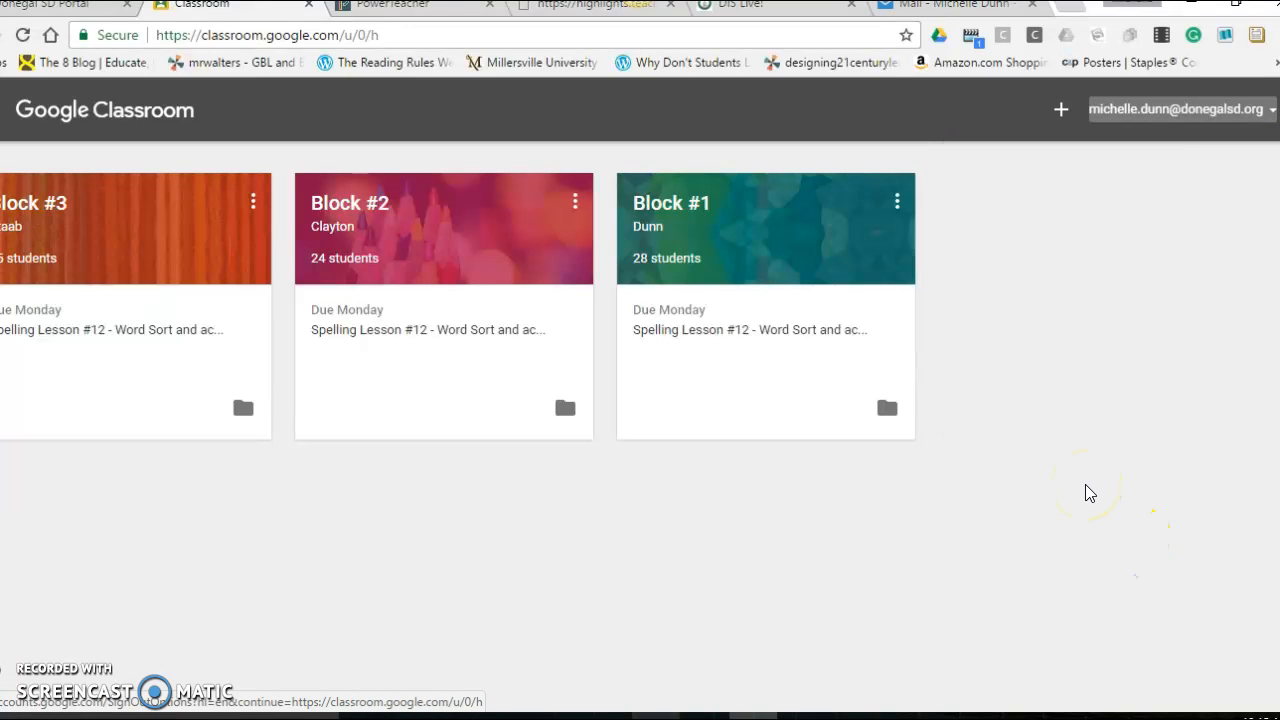
Create a class named "Block 1 Test" with the teacher's last name as the section and no subject.
click(1061, 109)
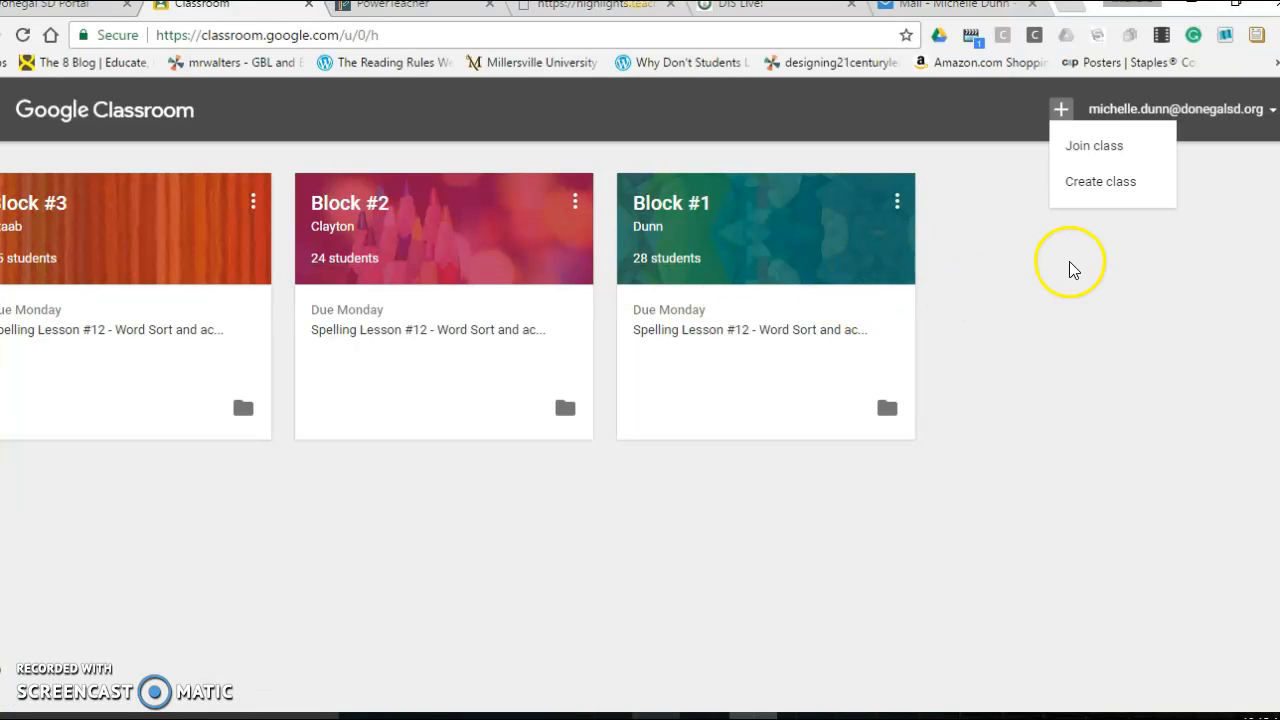
click(1082, 184)
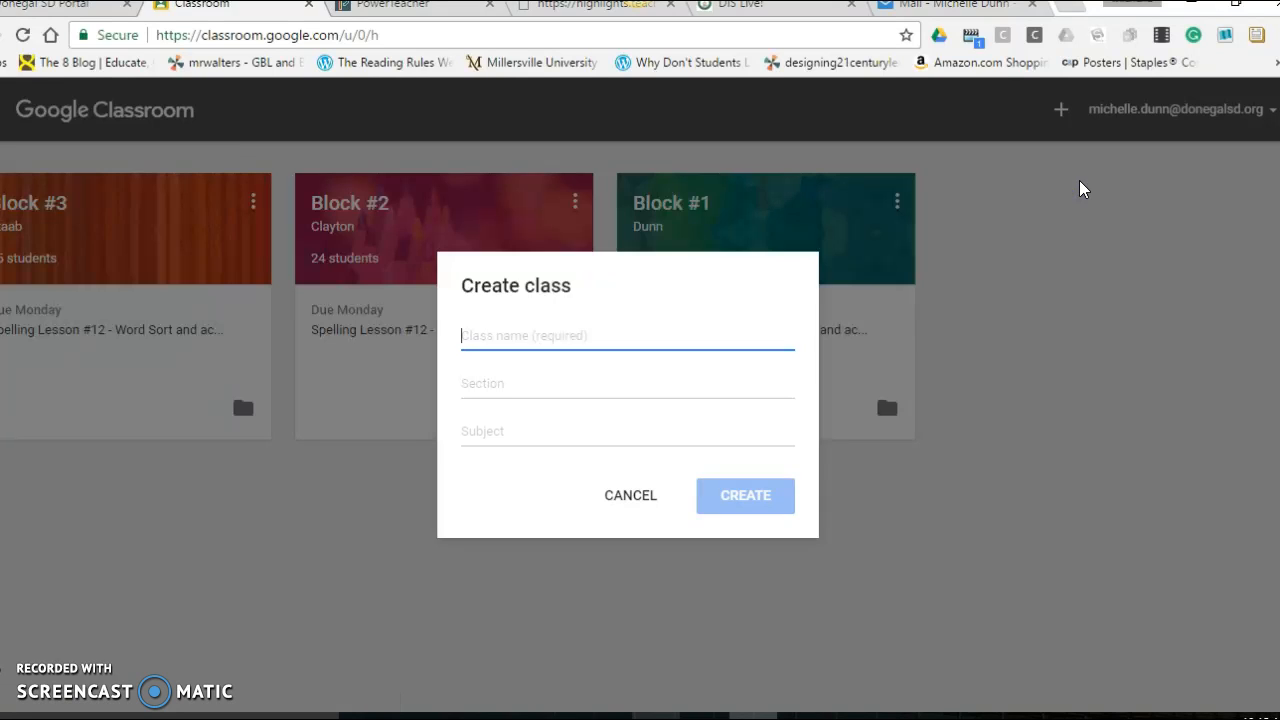
text(Block 1 Test)
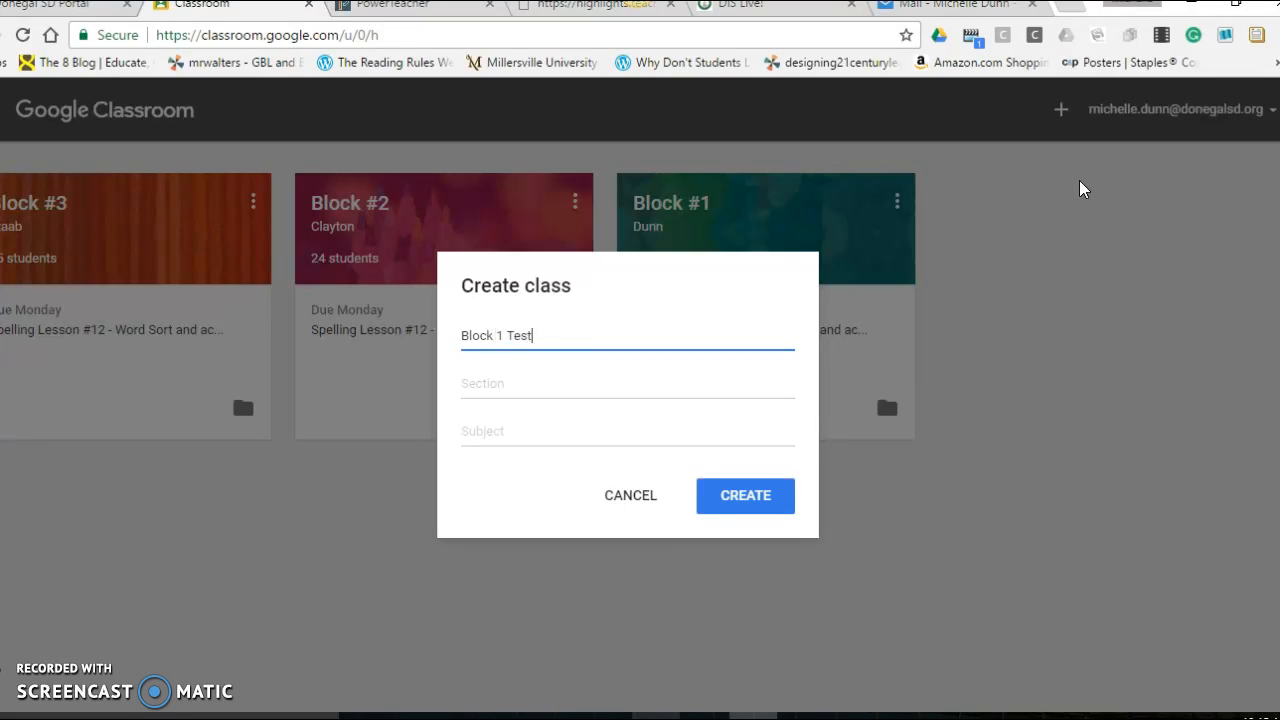
click(545, 382)
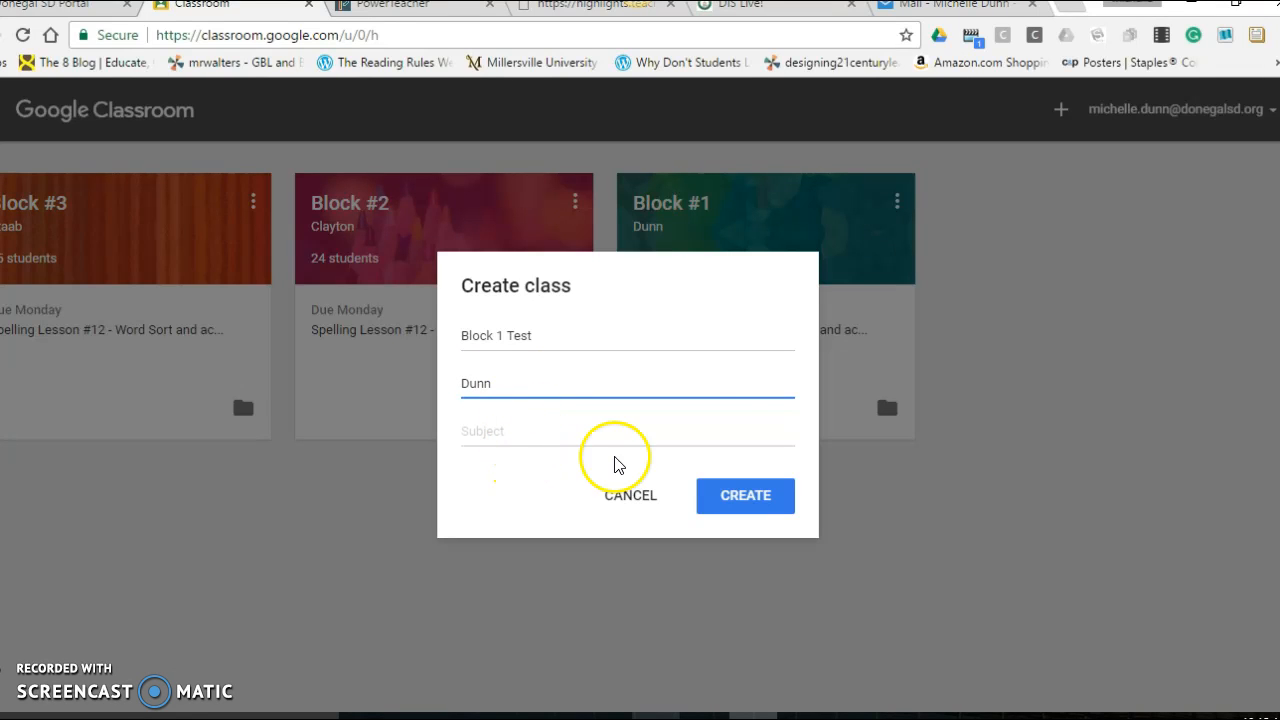
click(768, 495)
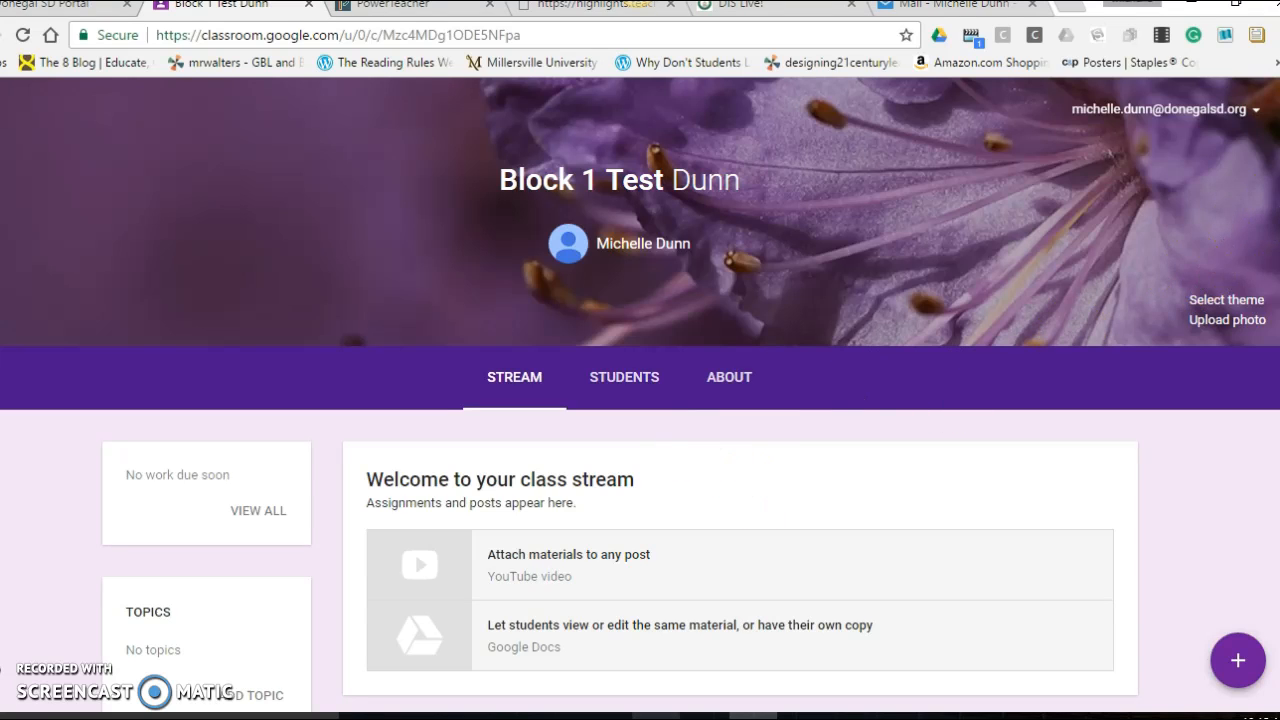
Set the student permissions of the Block 1 Test class to "Only teachers can post or comment".
scroll(640, 400, down, 3)
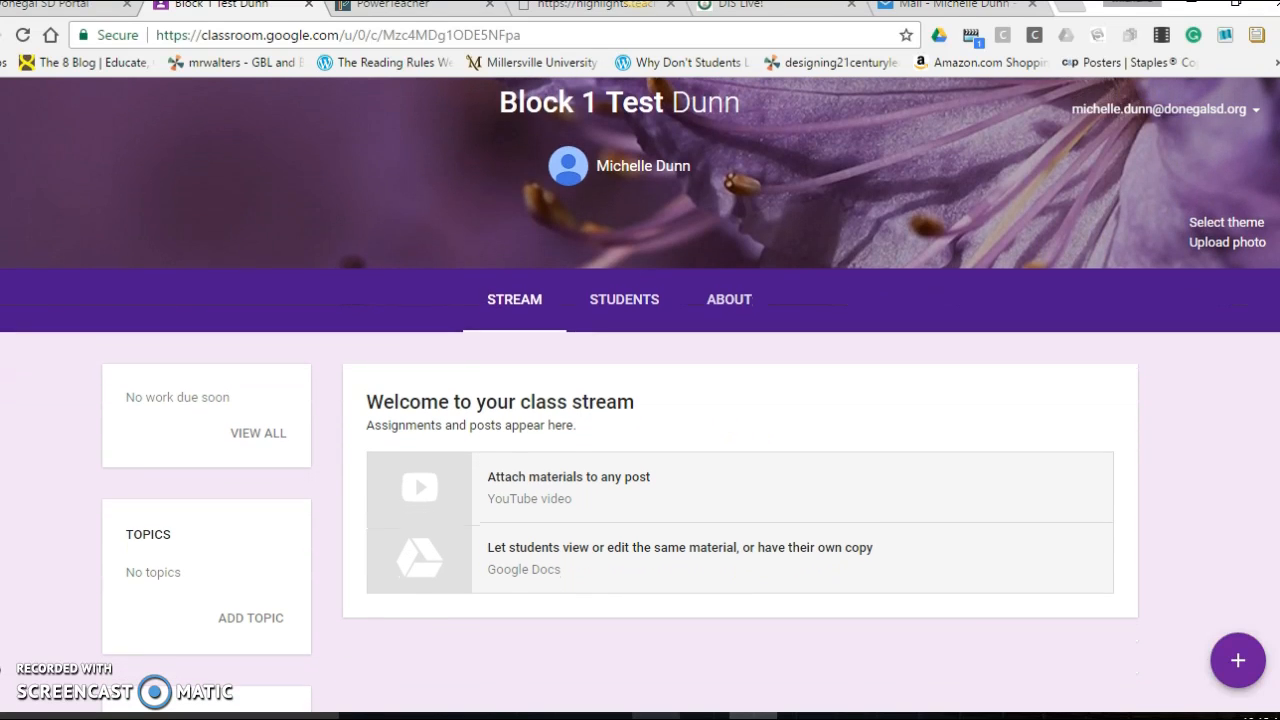
scroll(649, 304, down, 1)
scroll(649, 304, up, 2)
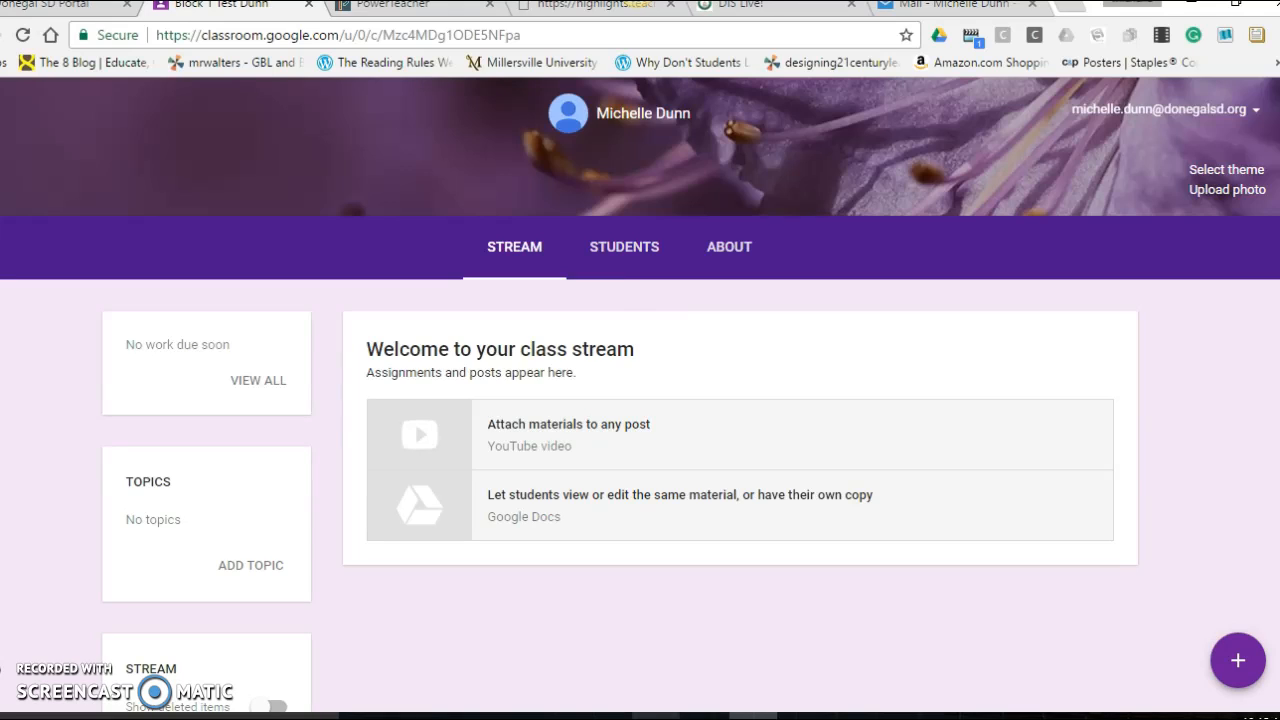
click(629, 251)
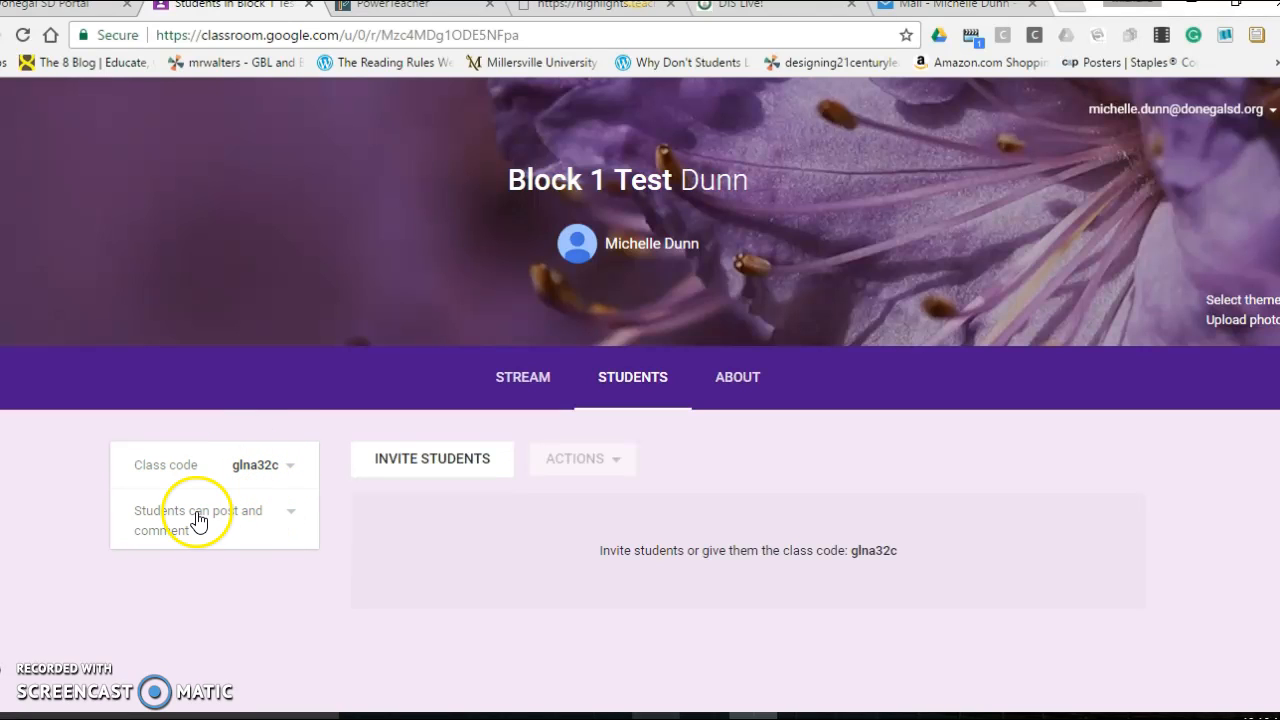
click(292, 518)
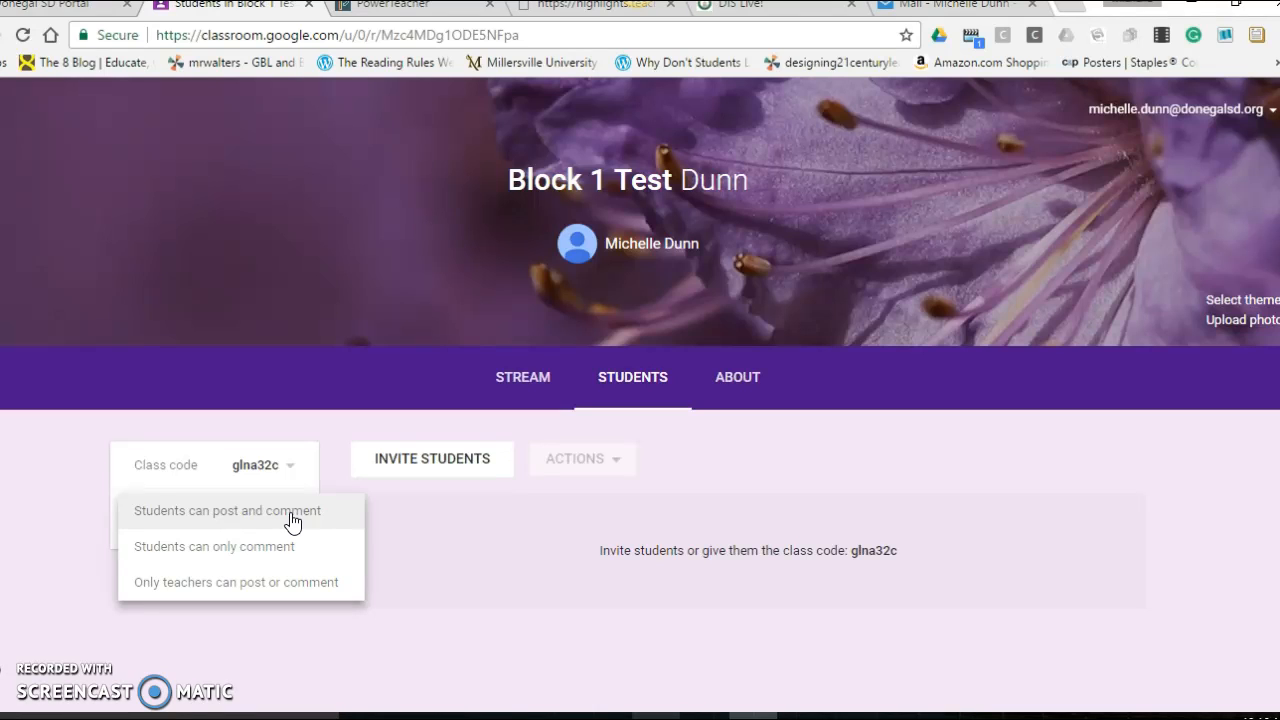
click(291, 585)
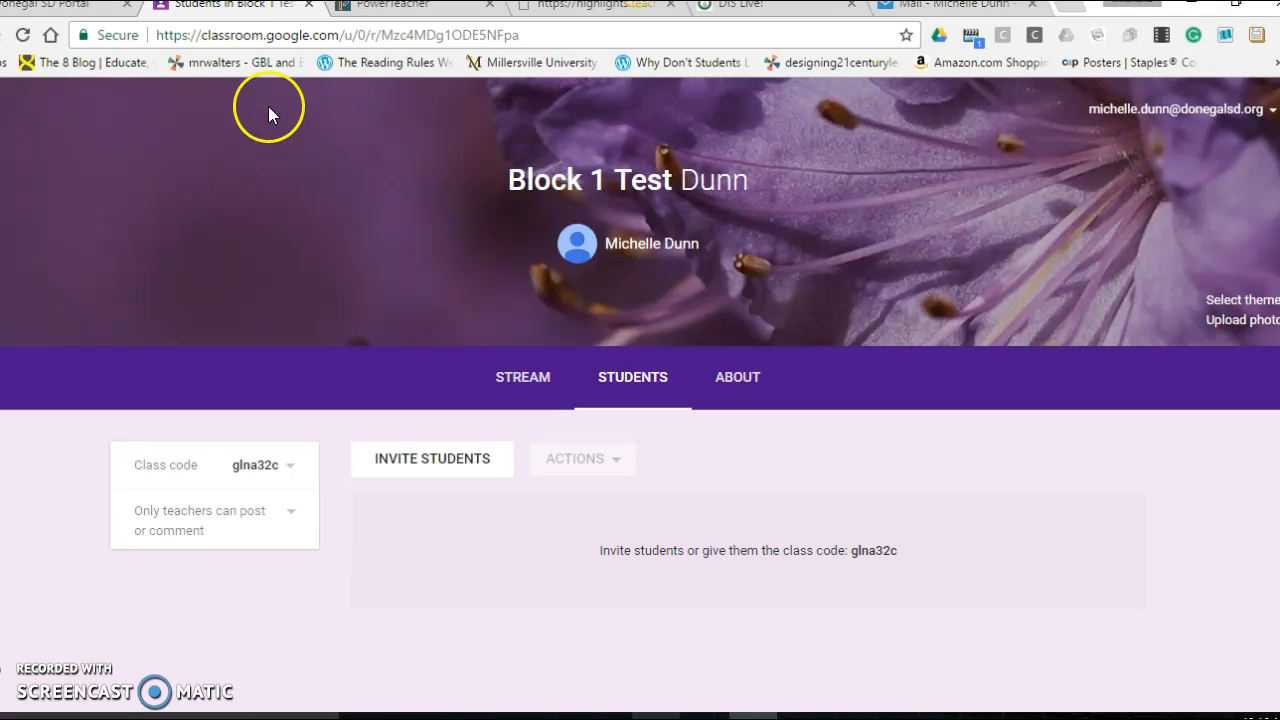
Close the class page and reopen Google Classroom from the staff portal's Google link by searching for "google classroom".
click(308, 5)
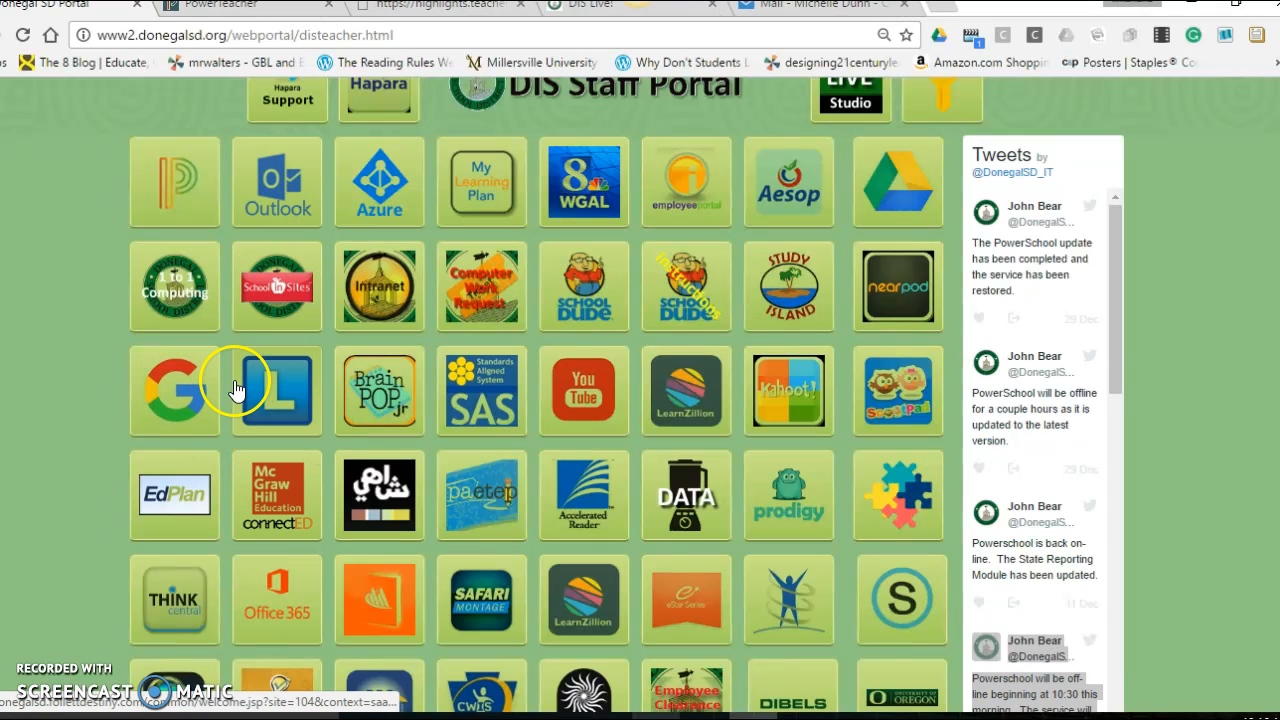
click(178, 389)
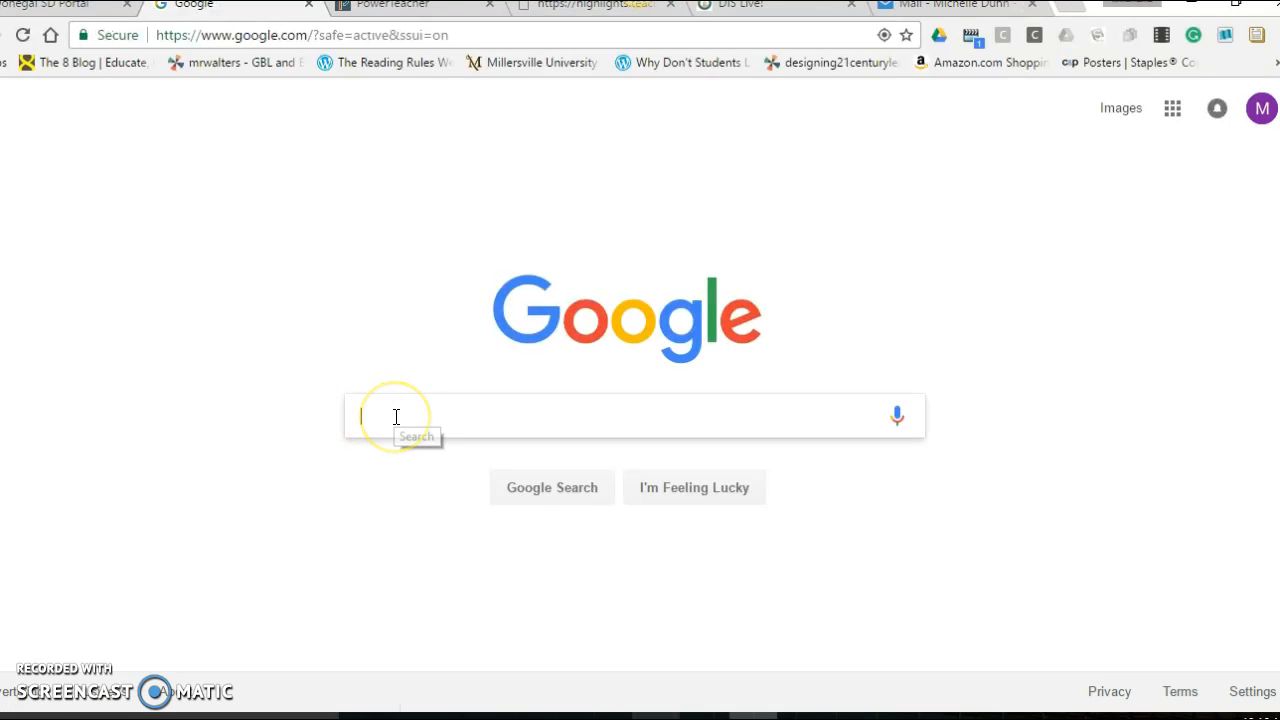
text(google cl)
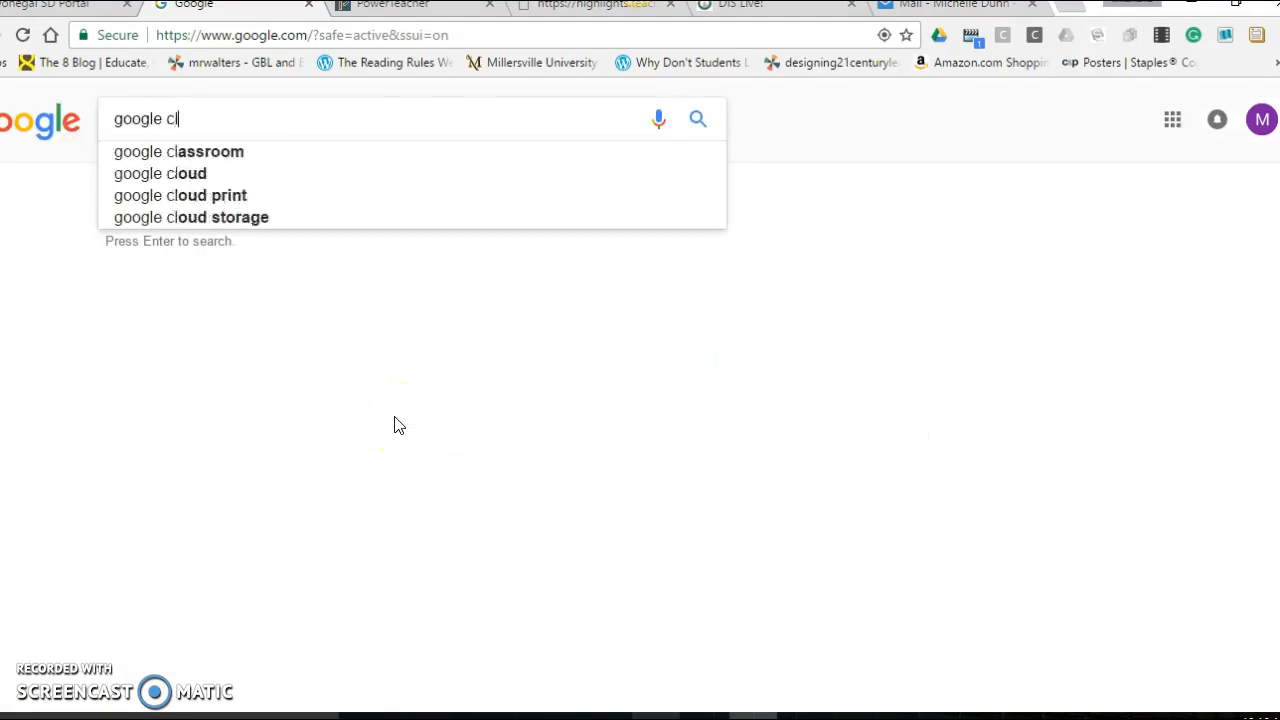
text(assroom)
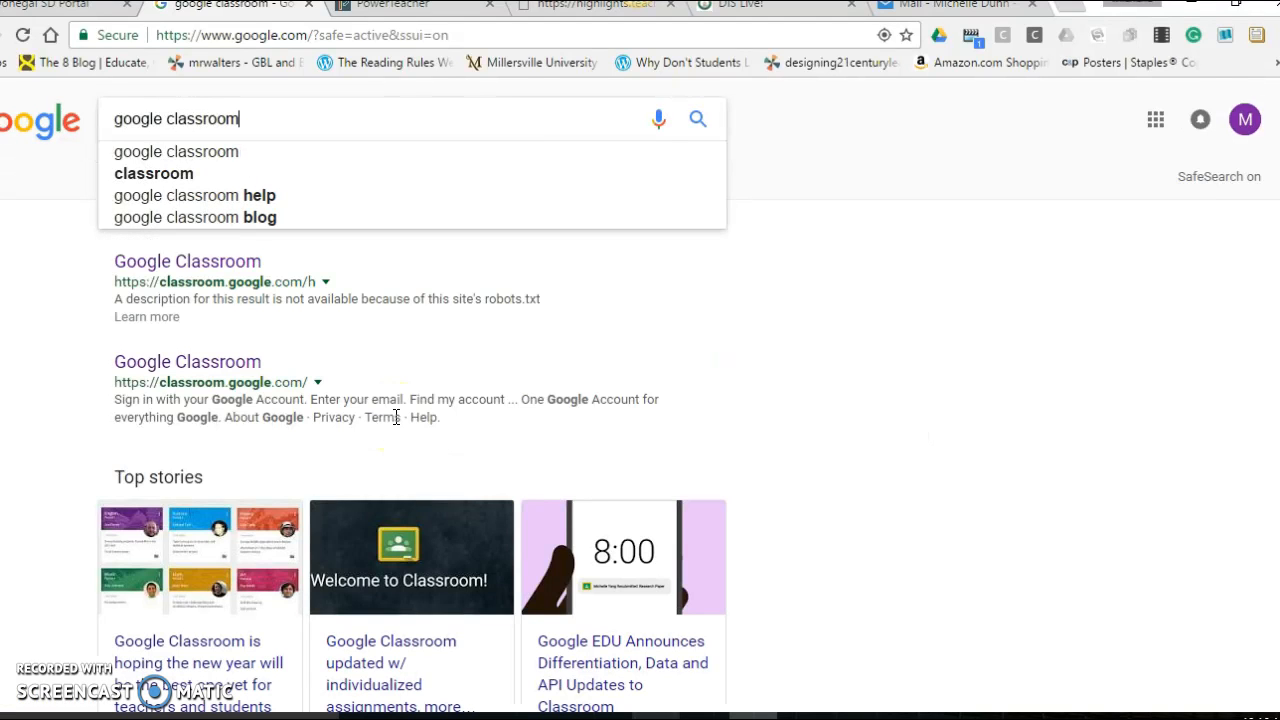
key(Return)
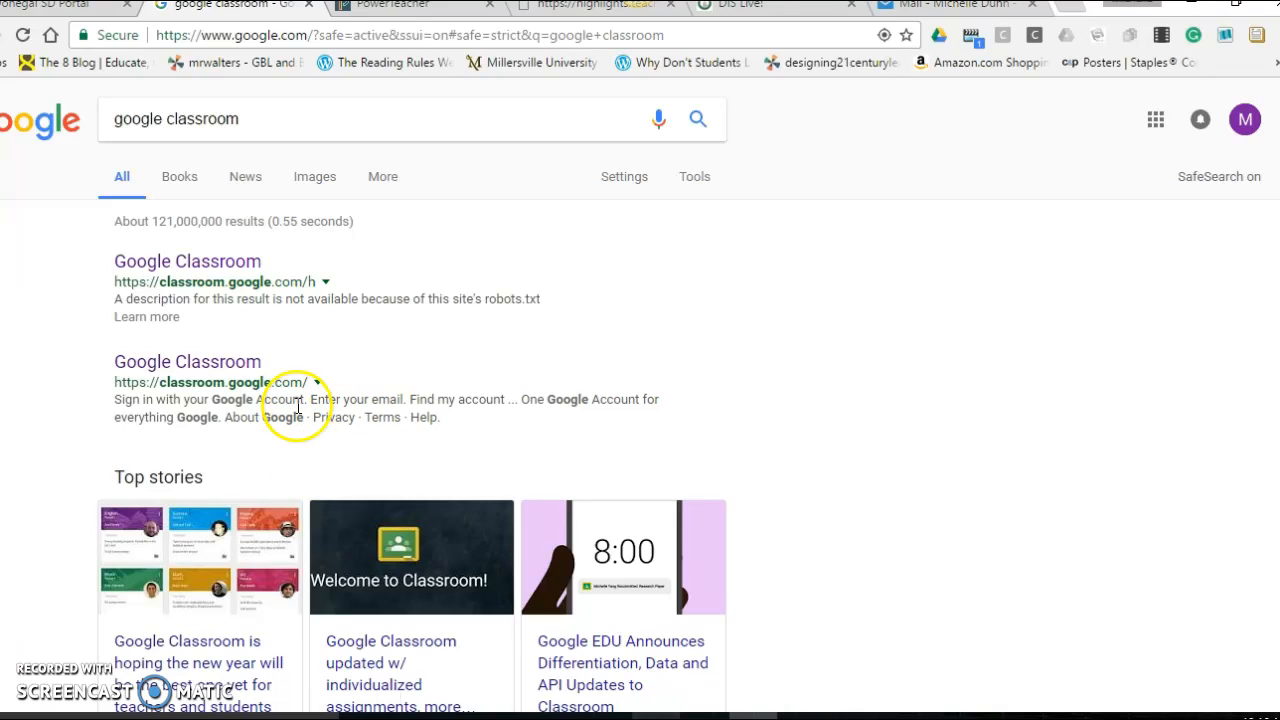
click(220, 268)
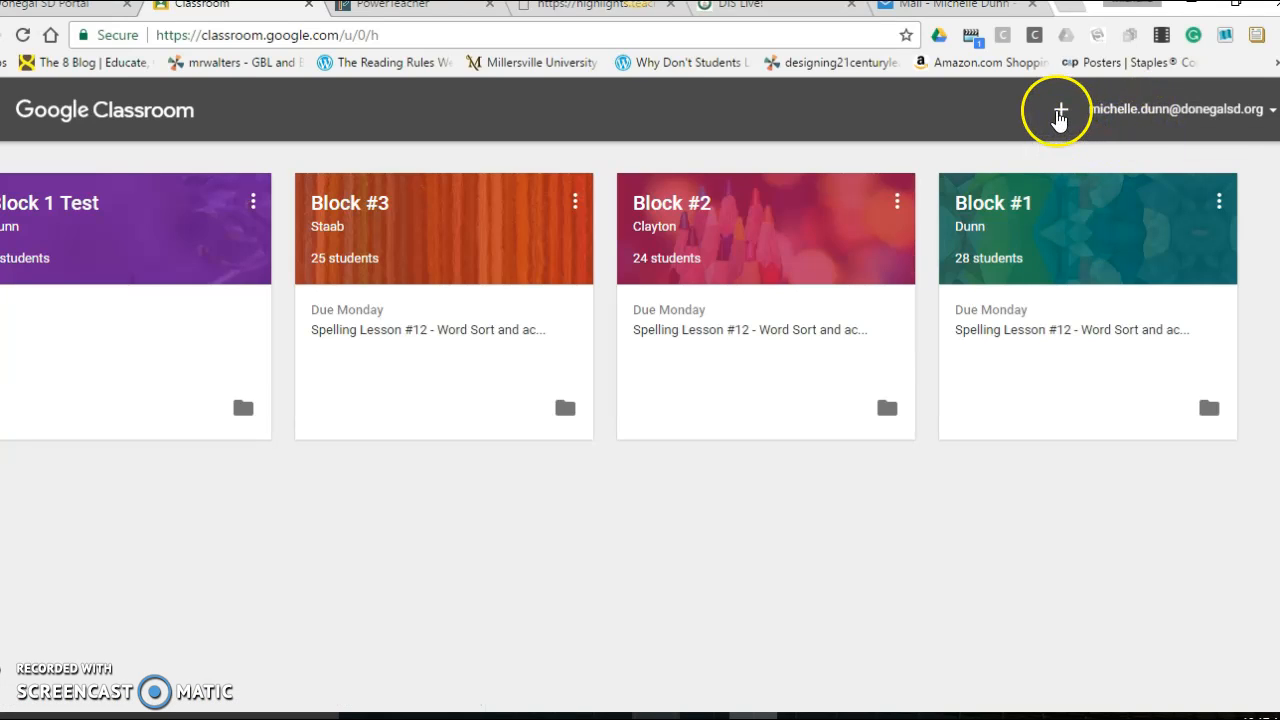
View the class code prompt for joining a class and dismiss it without joining.
click(1059, 112)
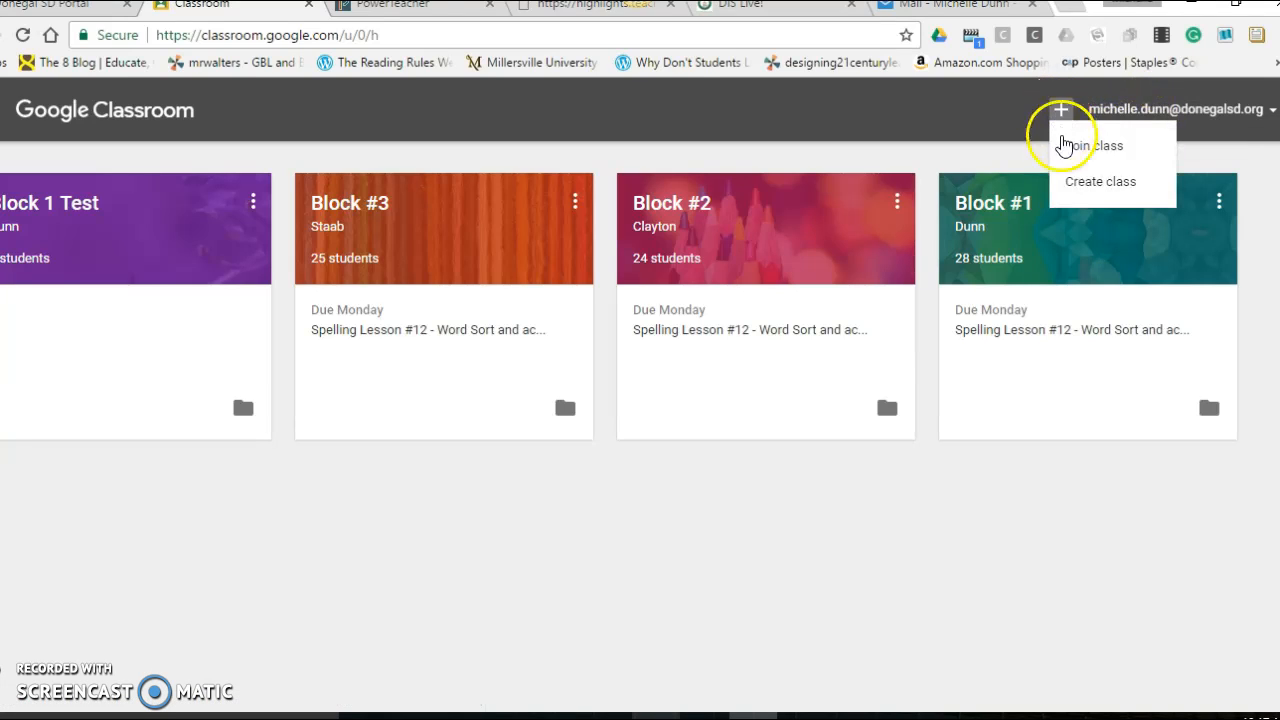
click(1077, 148)
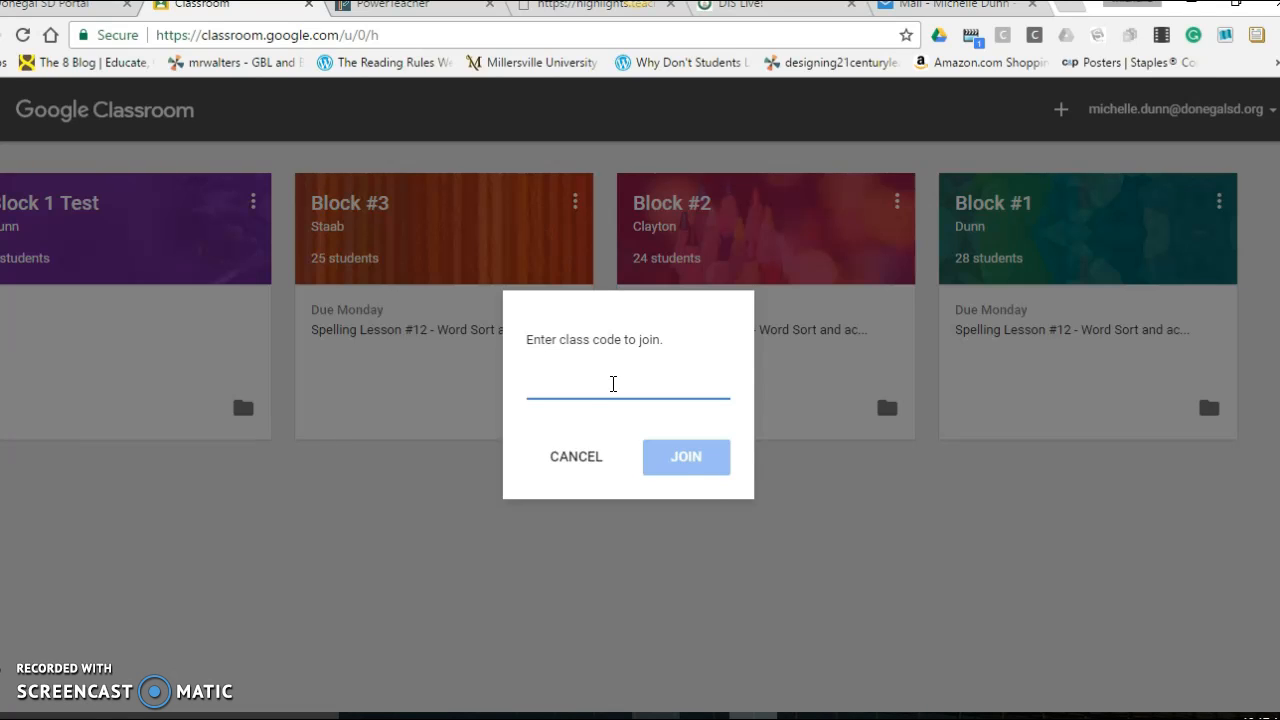
click(582, 455)
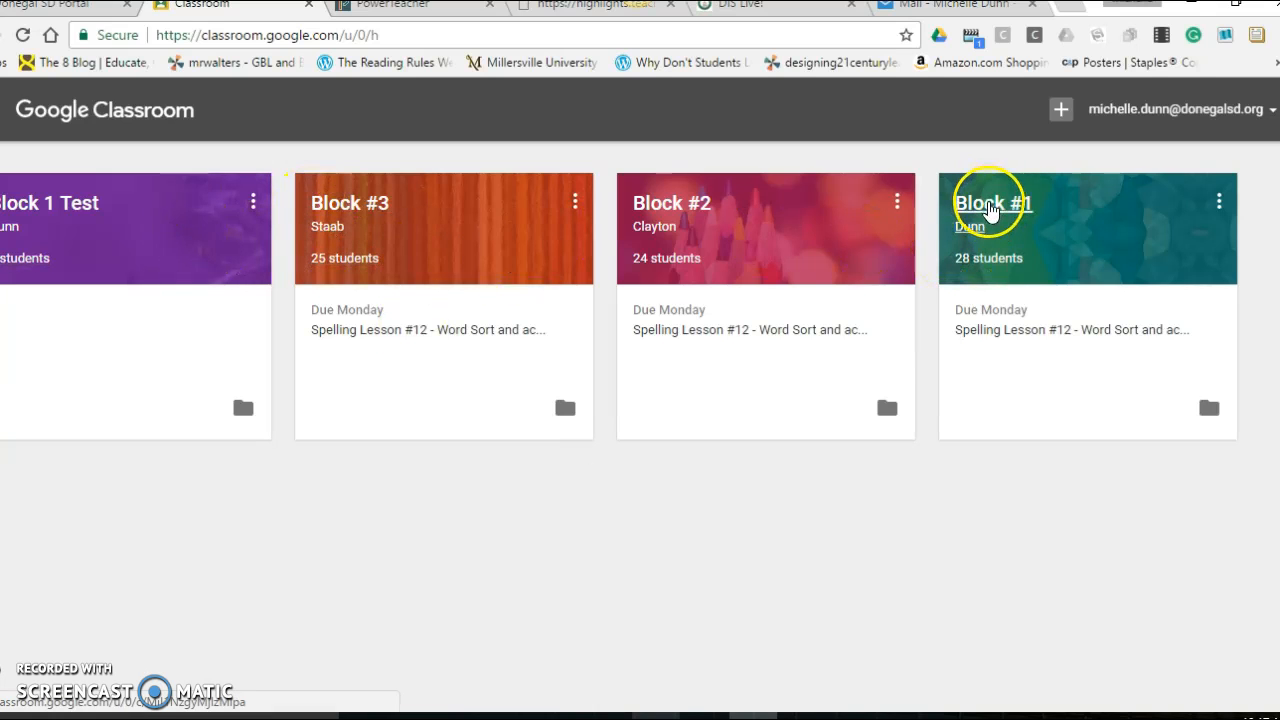
Open the Block #1 class and look through its full list of enrolled students.
click(990, 208)
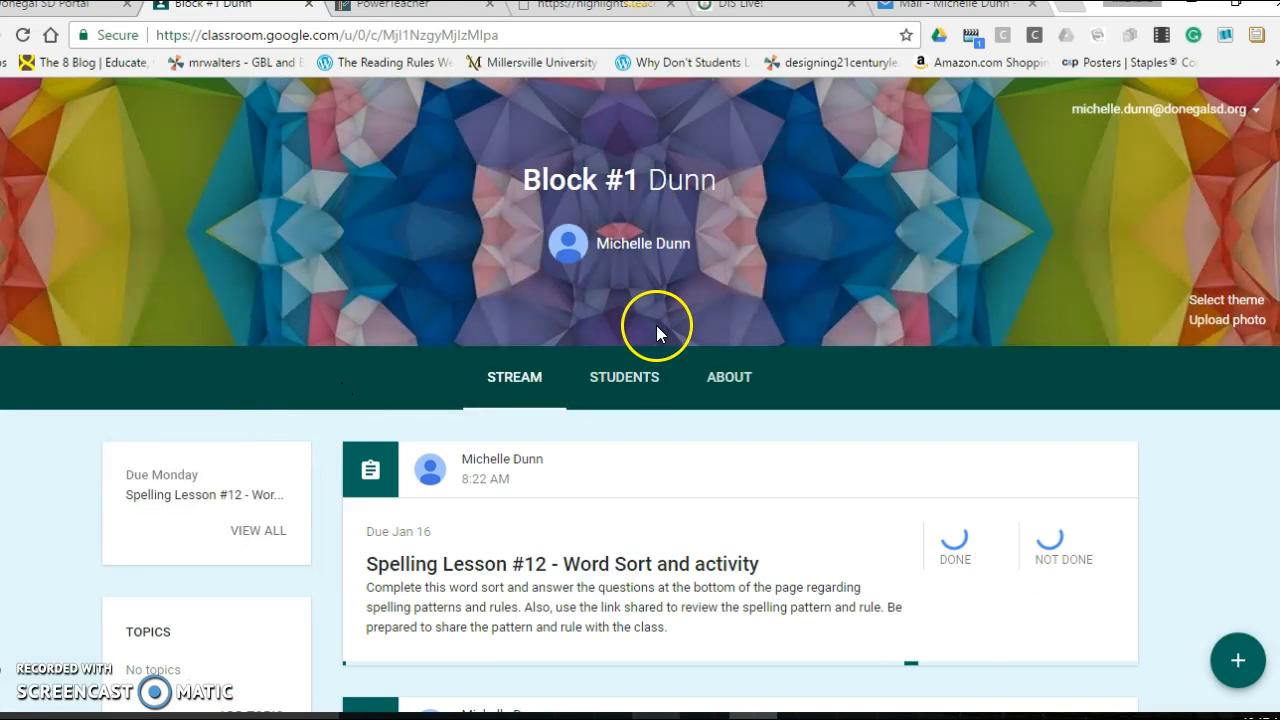
right_click(626, 380)
click(626, 378)
click(628, 380)
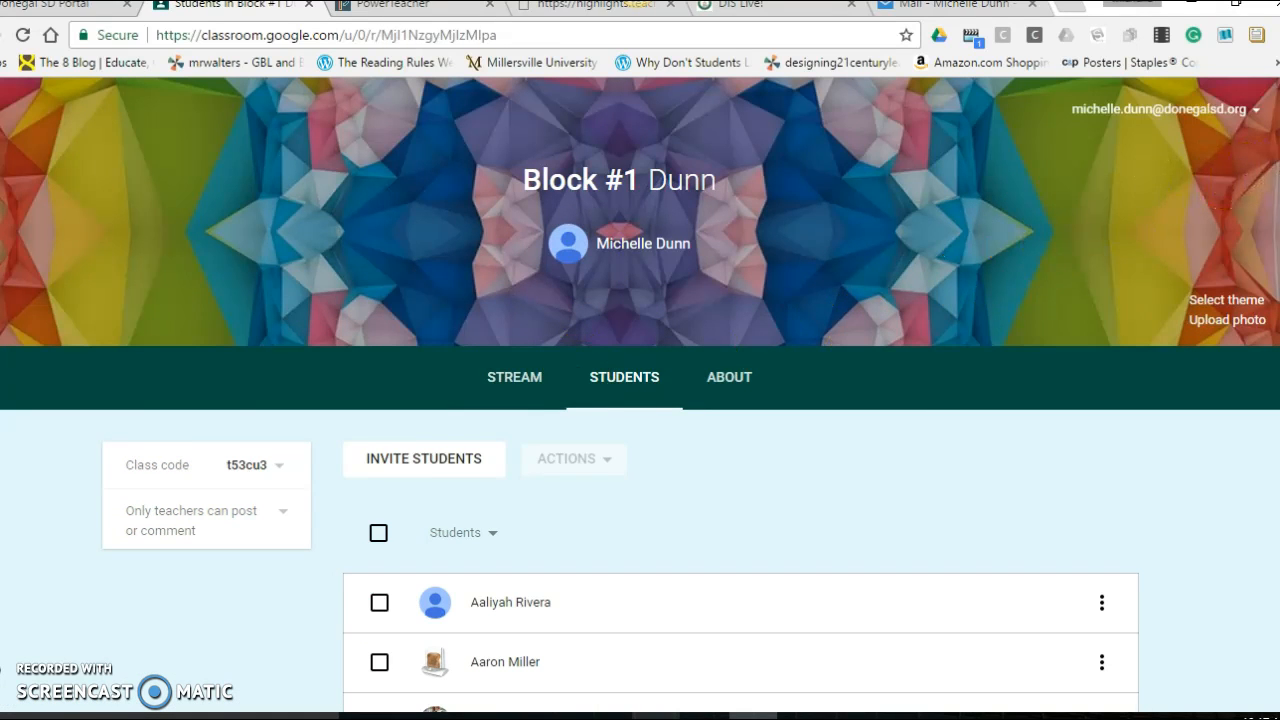
scroll(640, 400, down, 5)
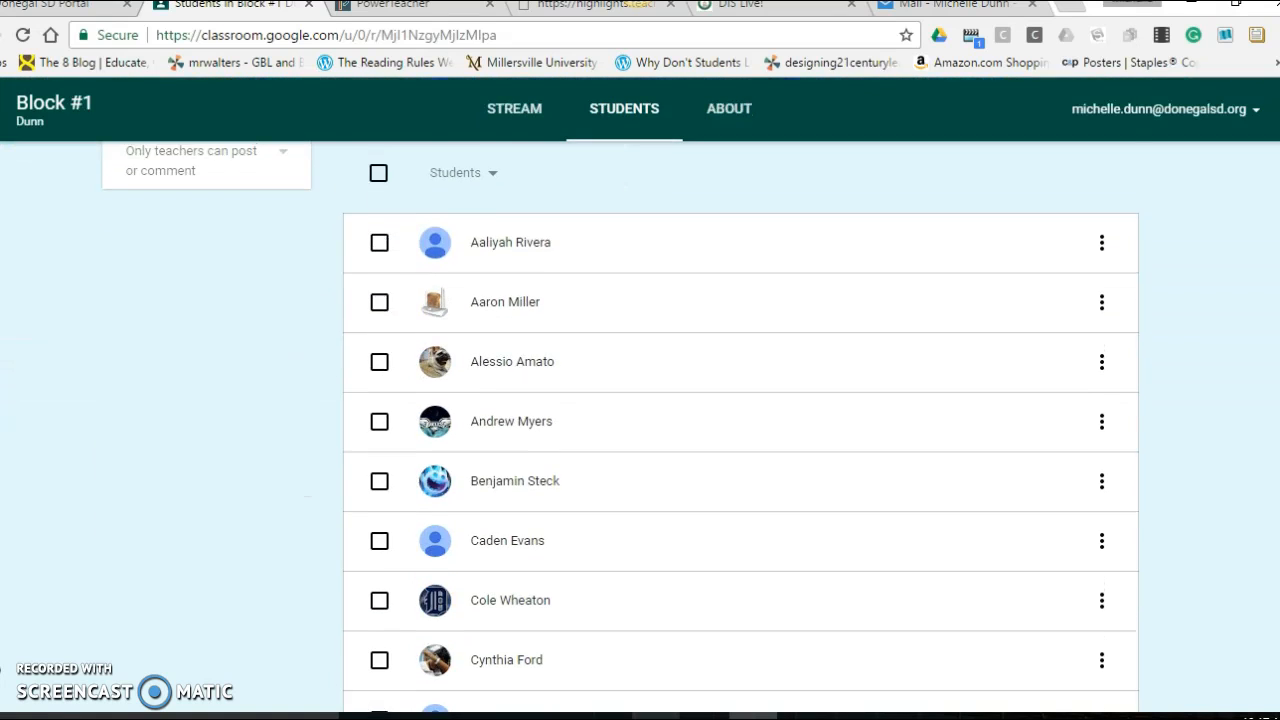
scroll(740, 425, down, 5)
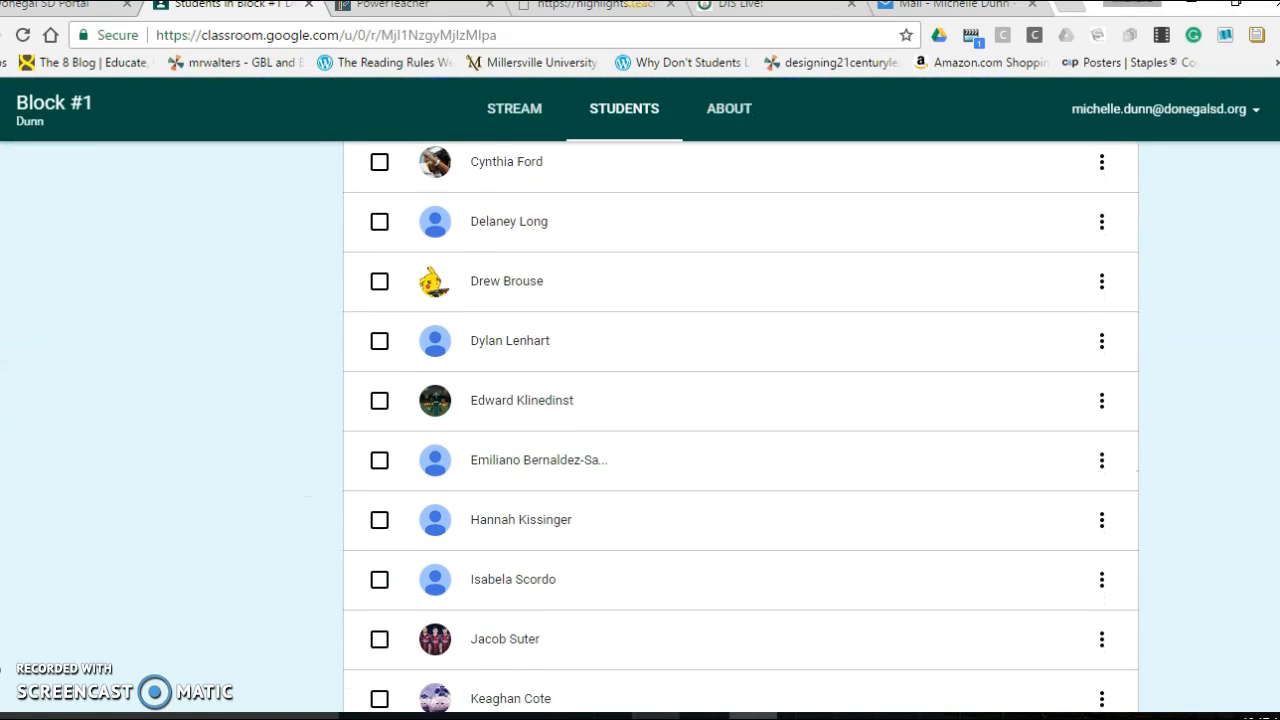
scroll(740, 425, down, 5)
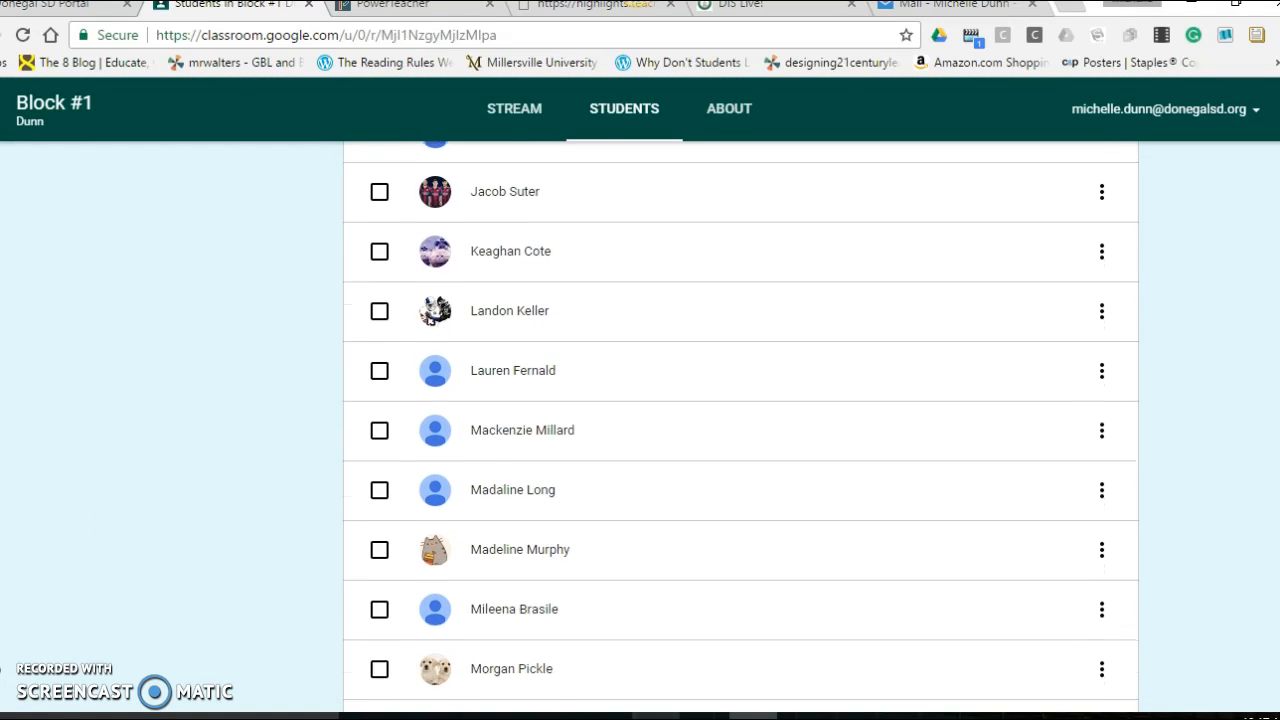
scroll(740, 425, down, 2)
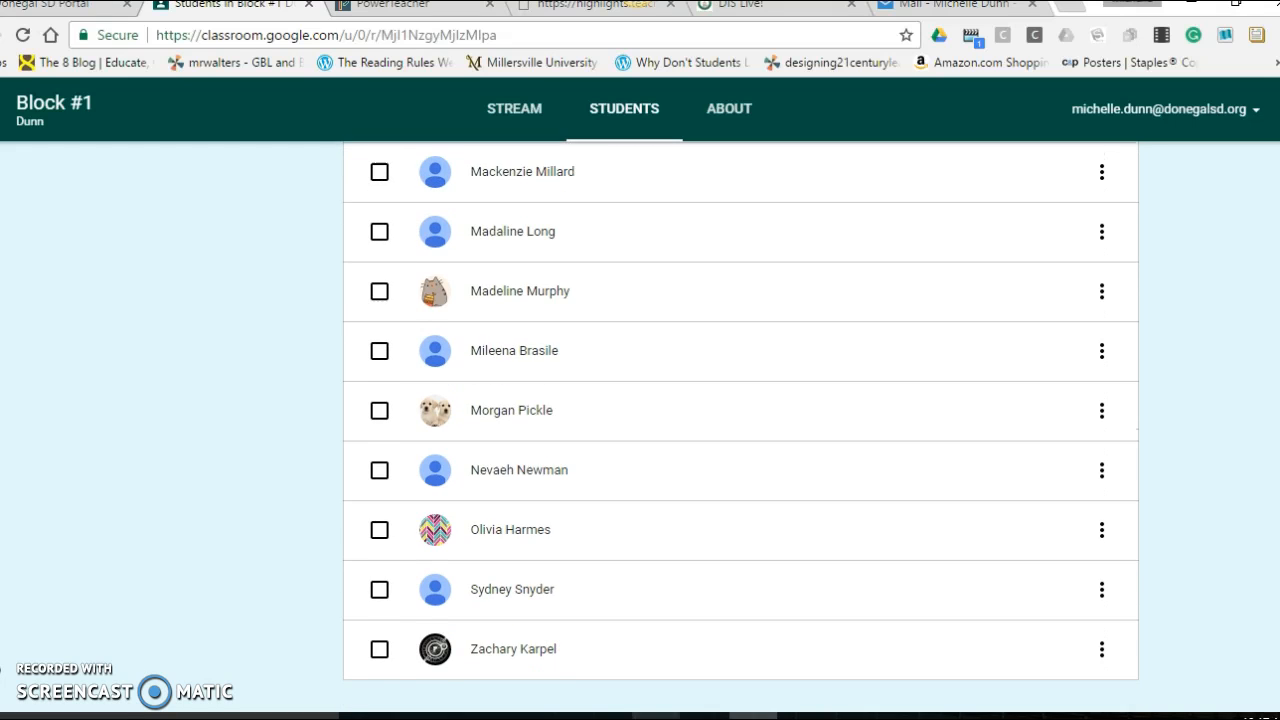
scroll(1265, 500, up, 15)
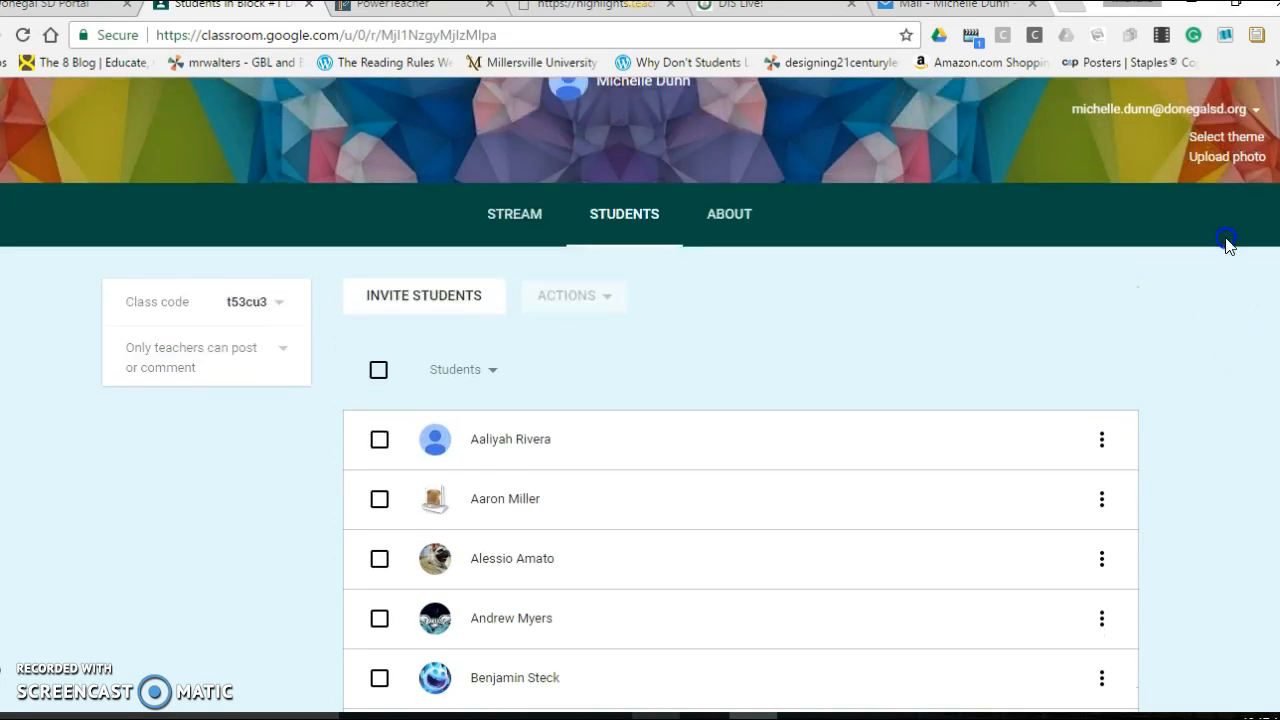
scroll(1228, 244, up, 1)
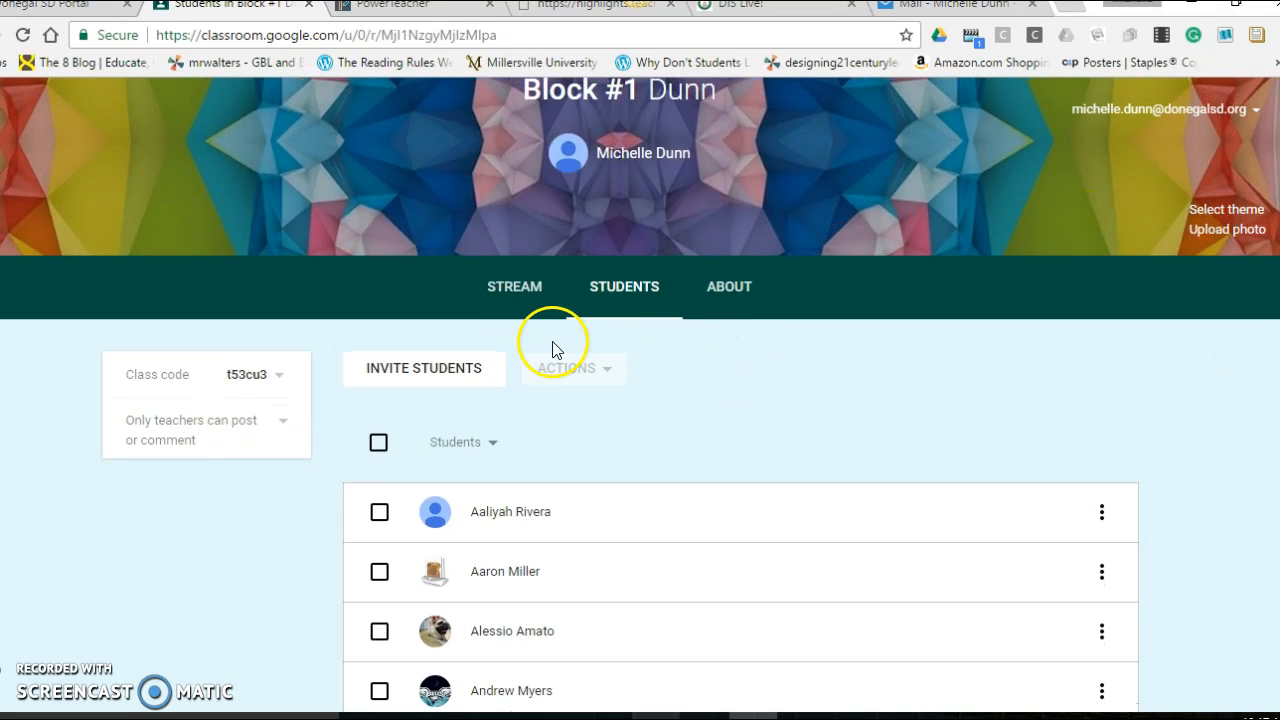
Examine the "Spelling Lesson #12 - Word Sort and activity" assignment and its attachments in the Block #1 stream.
click(516, 286)
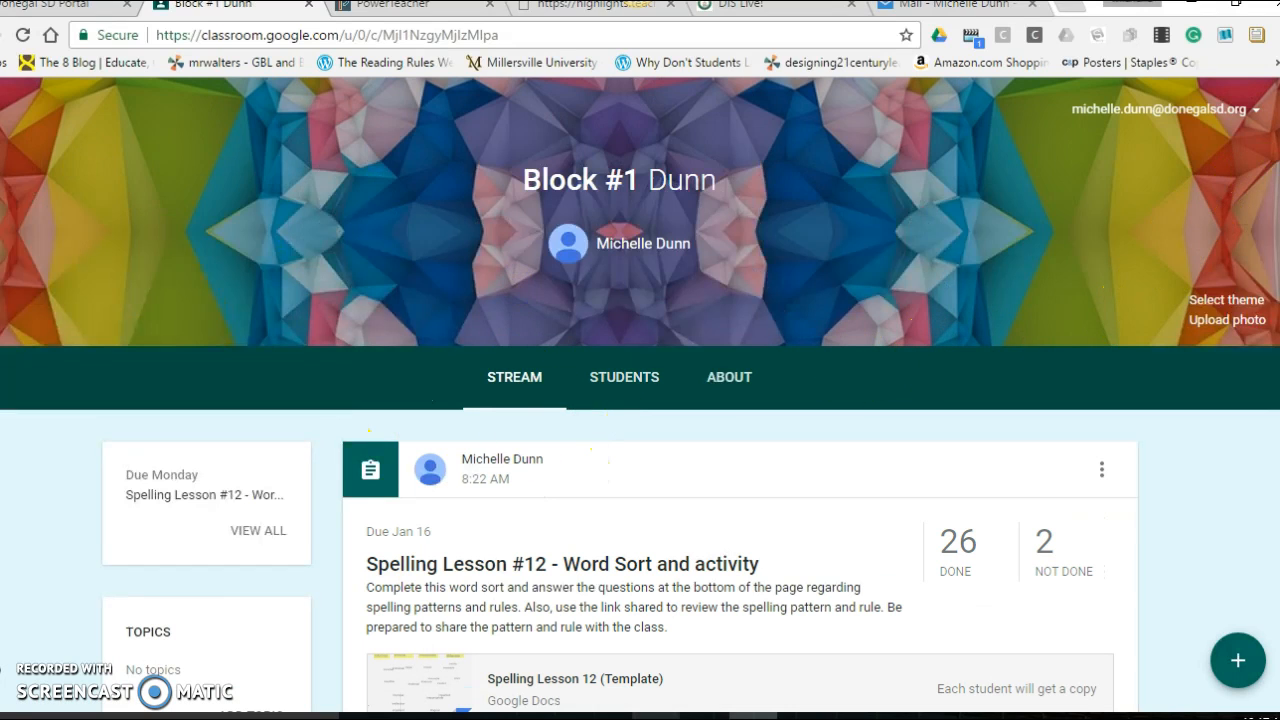
scroll(640, 400, down, 2)
scroll(1094, 232, down, 2)
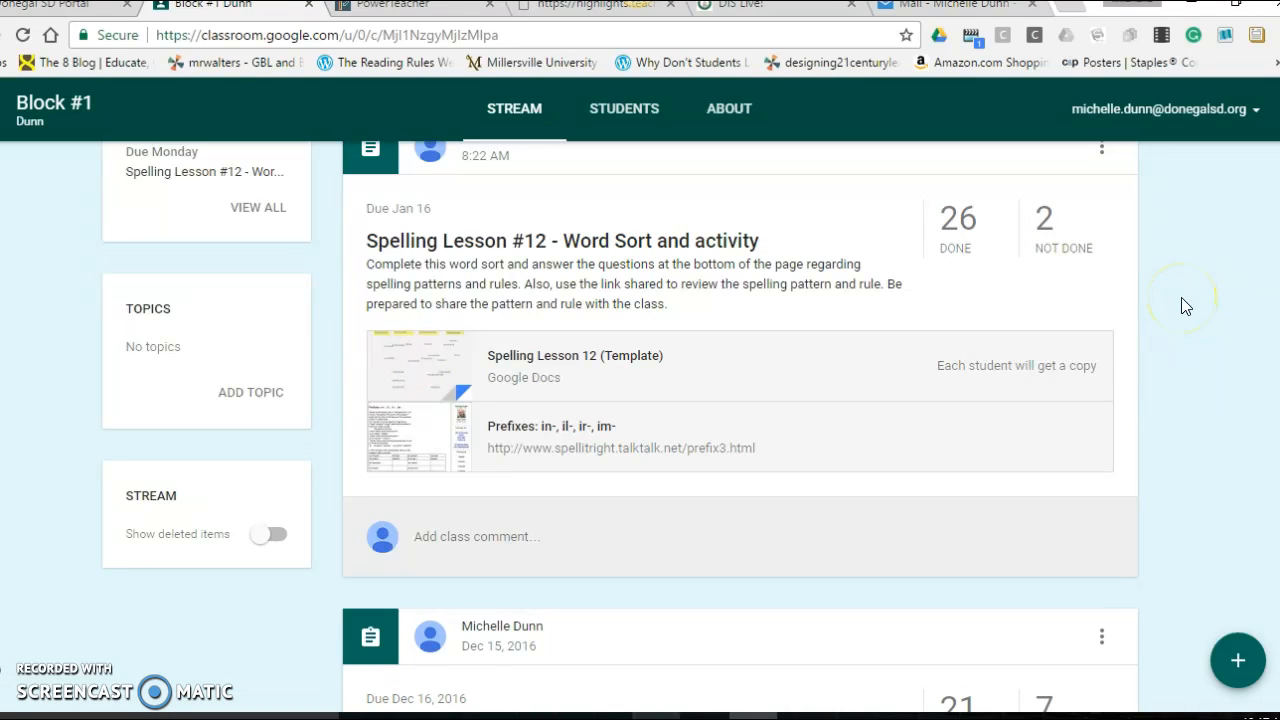
Start a new assignment for all Block #1 students, check which other classes it could go to, and title it "Note taking guide".
click(1238, 660)
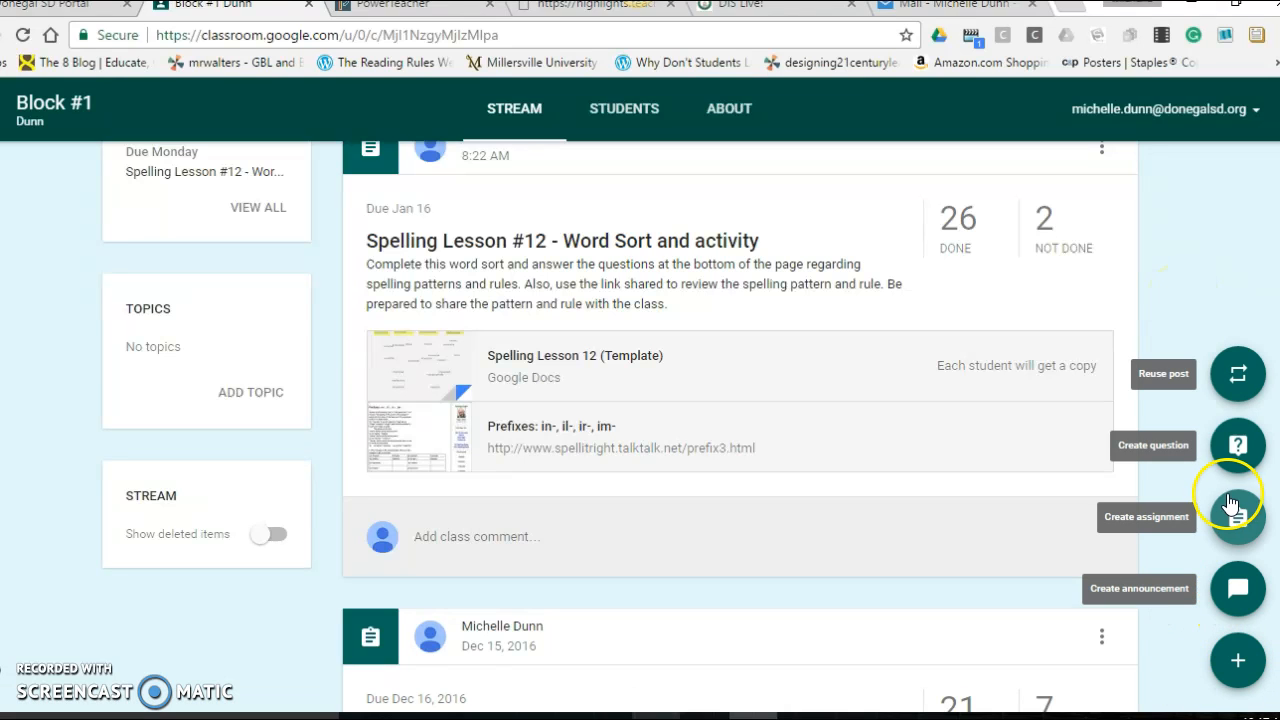
mouse_move(1237, 664)
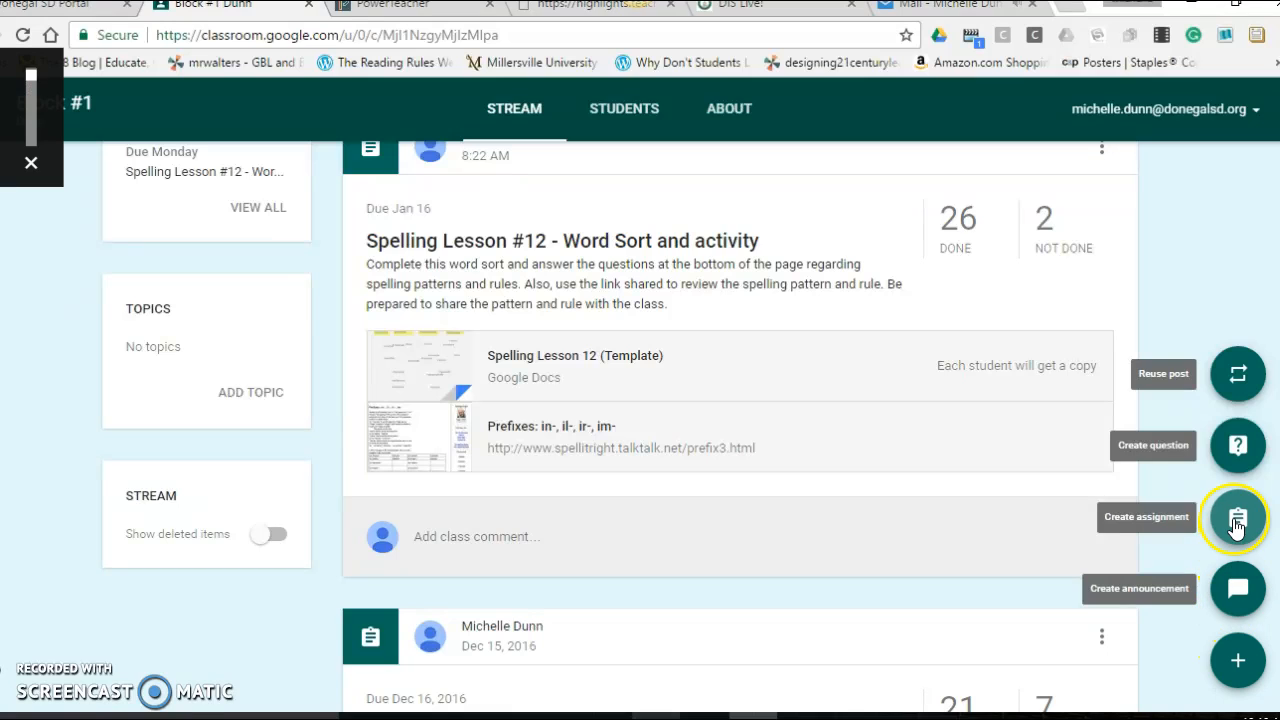
click(1237, 520)
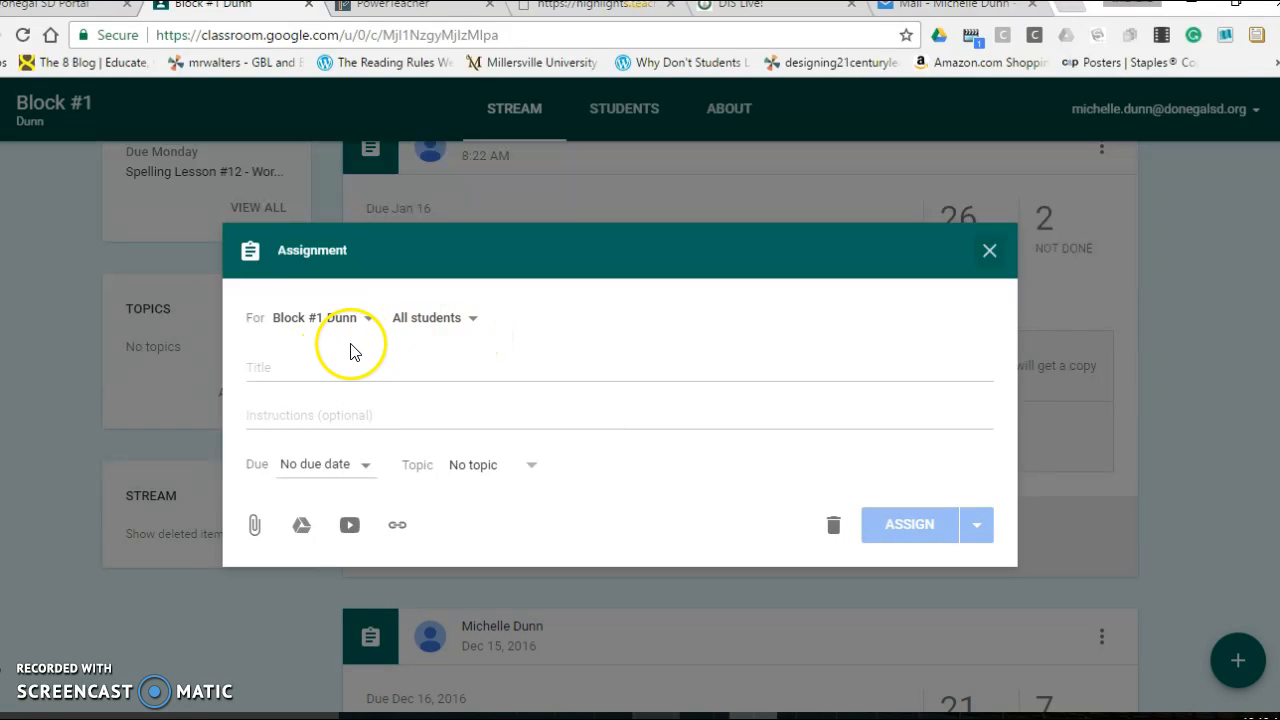
click(369, 321)
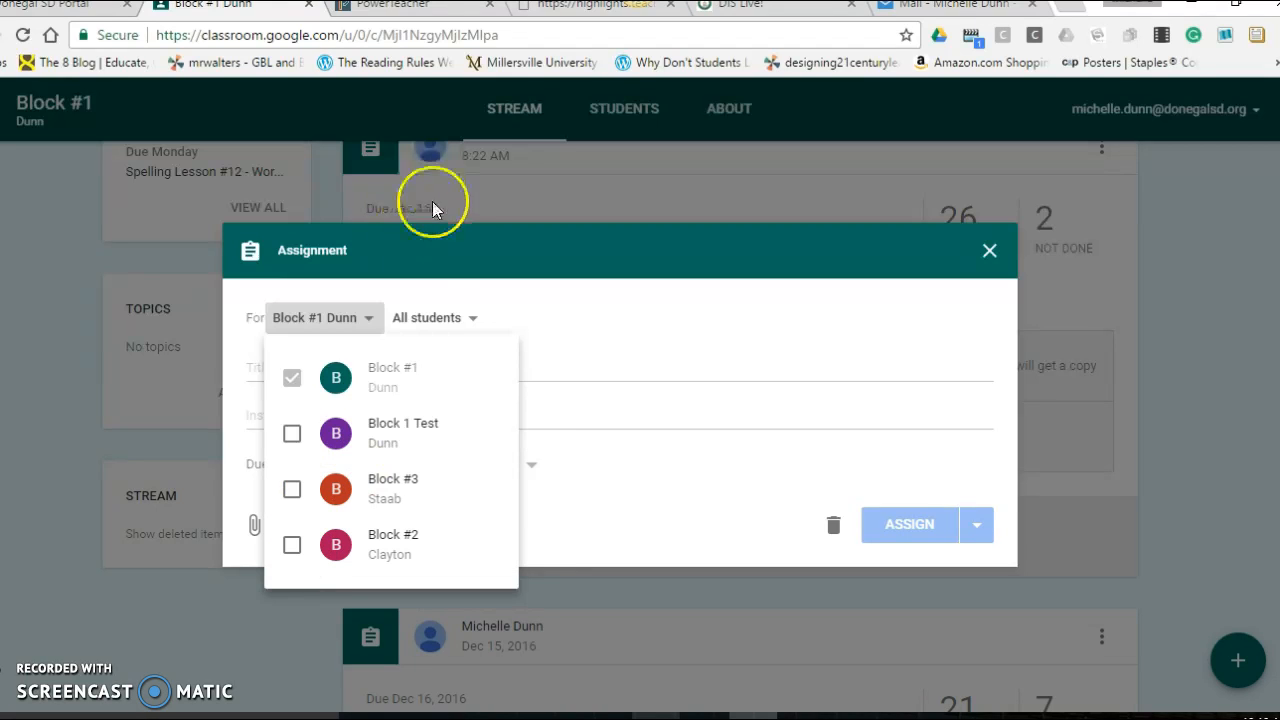
click(441, 249)
click(342, 365)
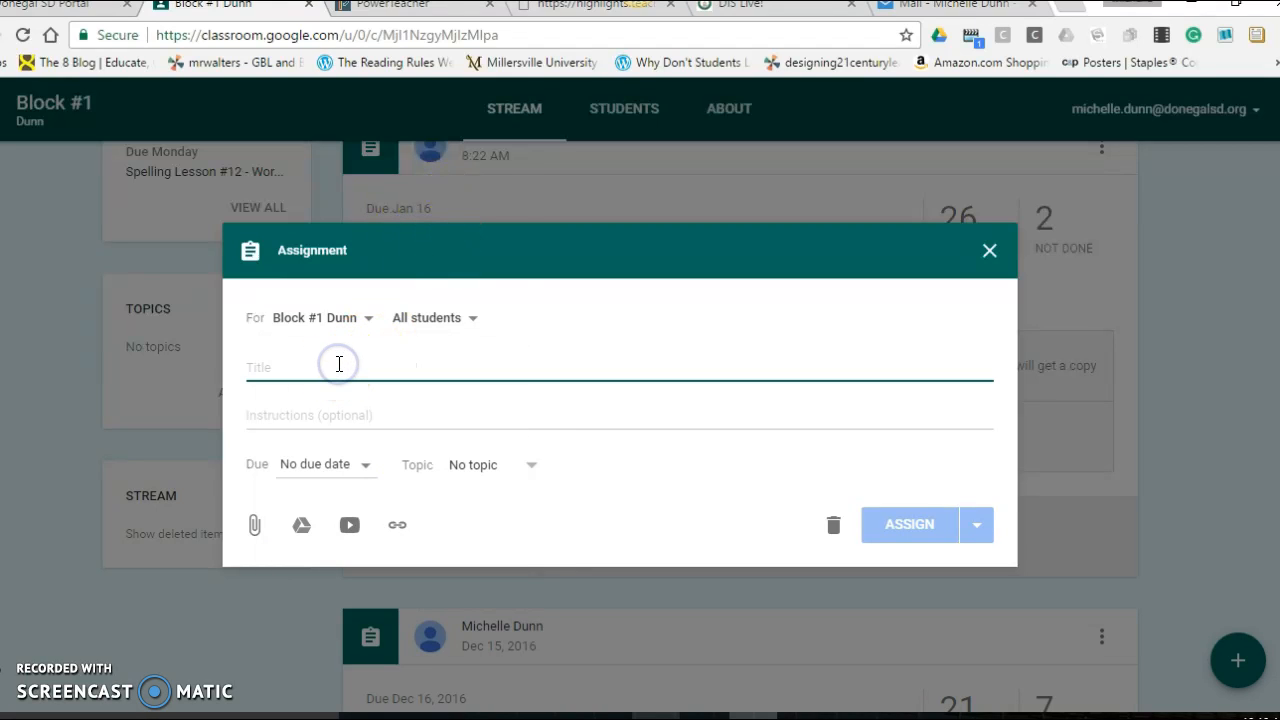
text(Note takin)
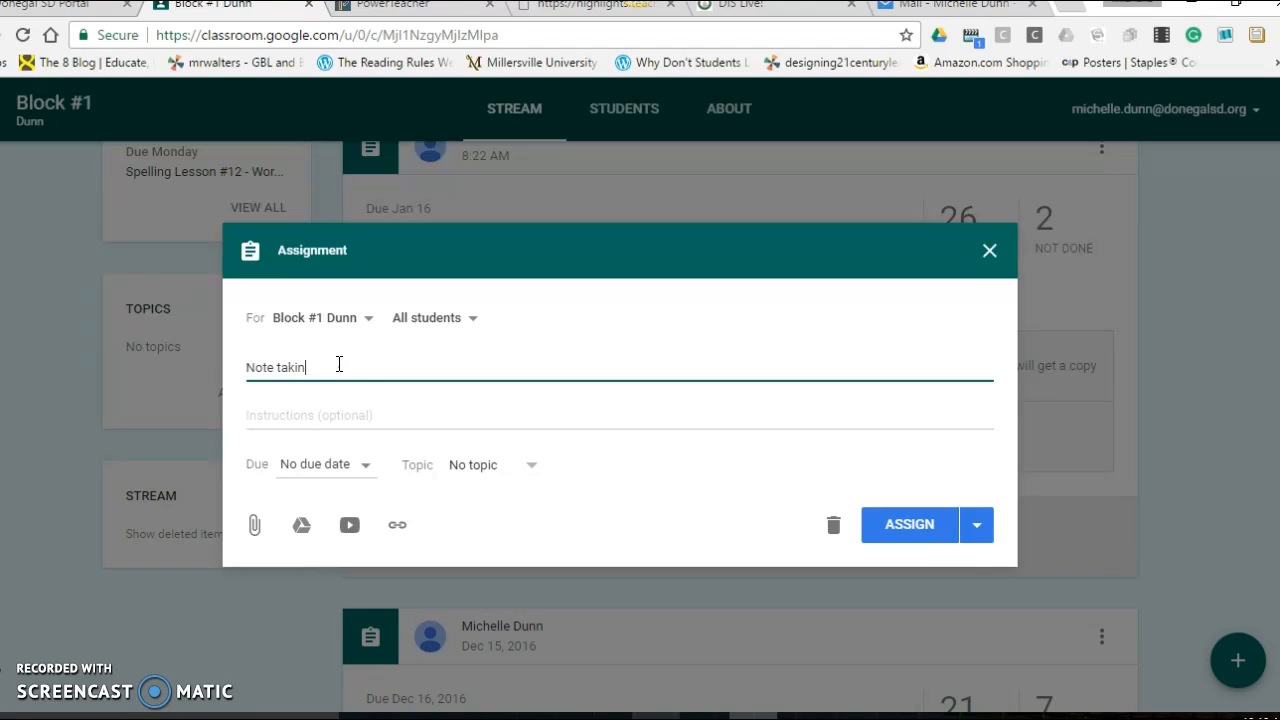
text(g guide)
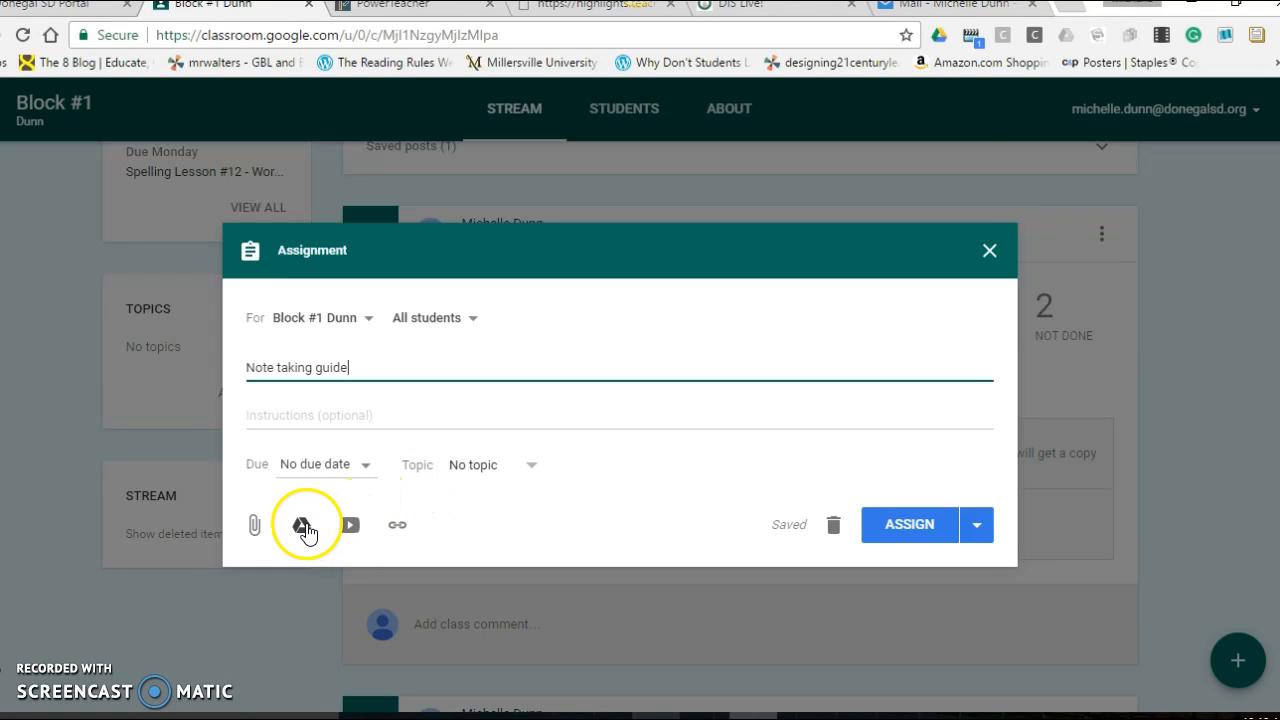
Attach the recent Google Drive file "Teacher Input Evaluation Checklist.docx" to the assignment.
click(303, 524)
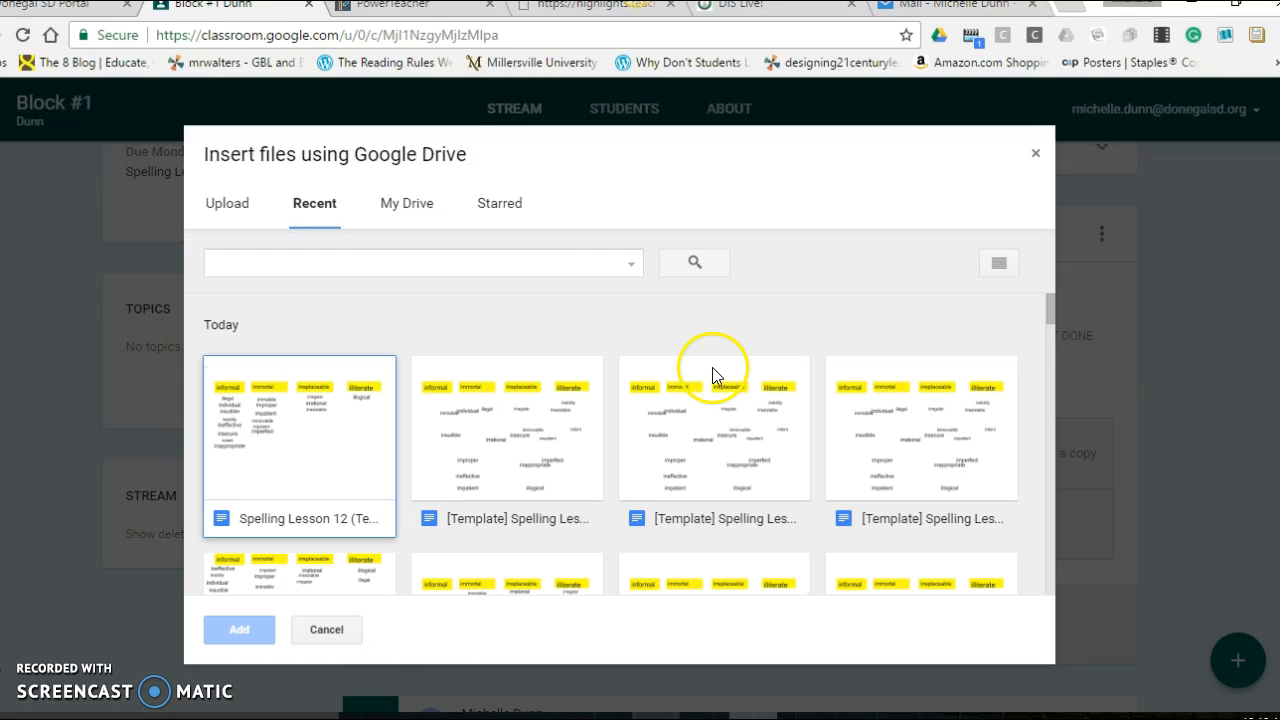
drag(1050, 309, 1038, 509)
click(932, 348)
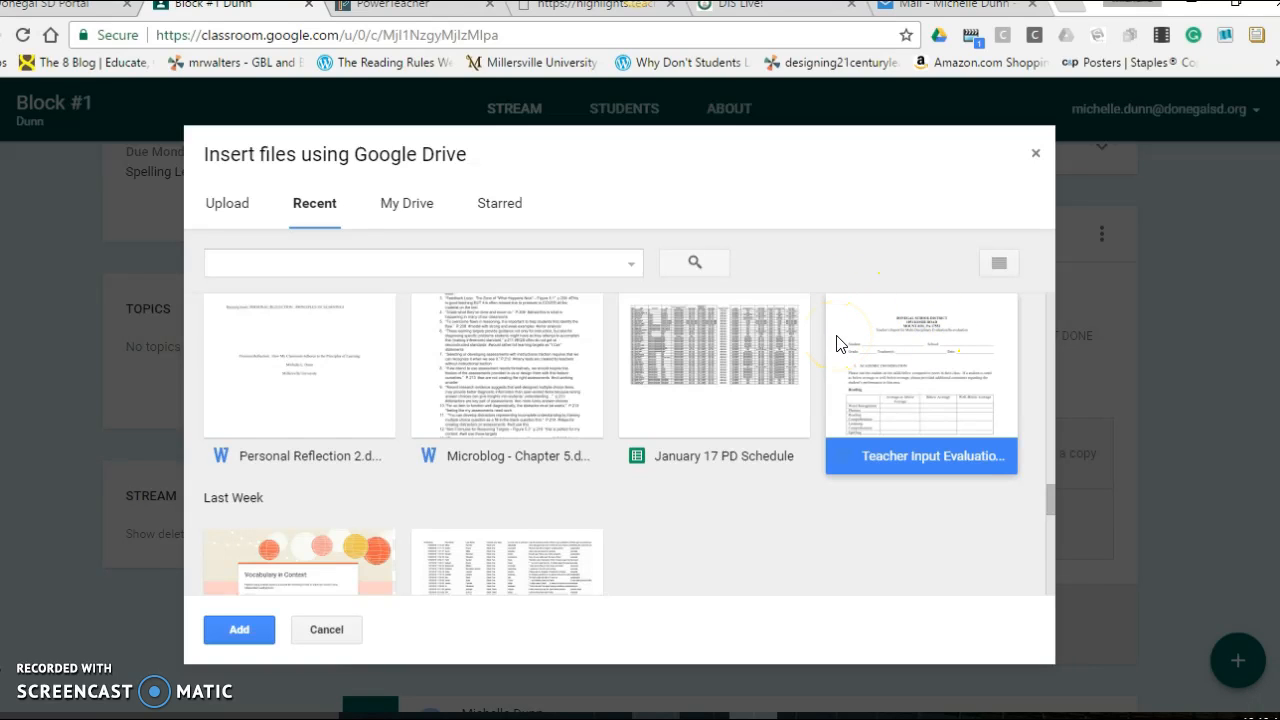
click(224, 630)
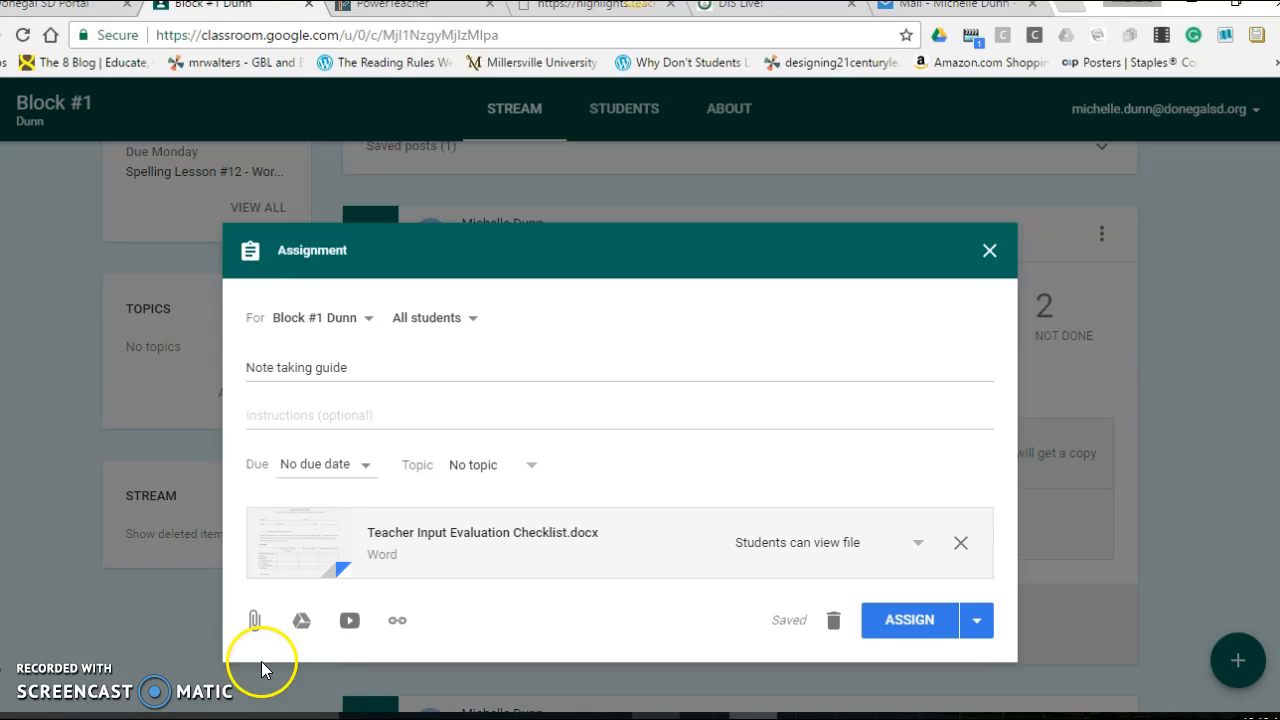
Set the attached checklist to "Make a copy for each student" and assign the work to the class.
click(918, 547)
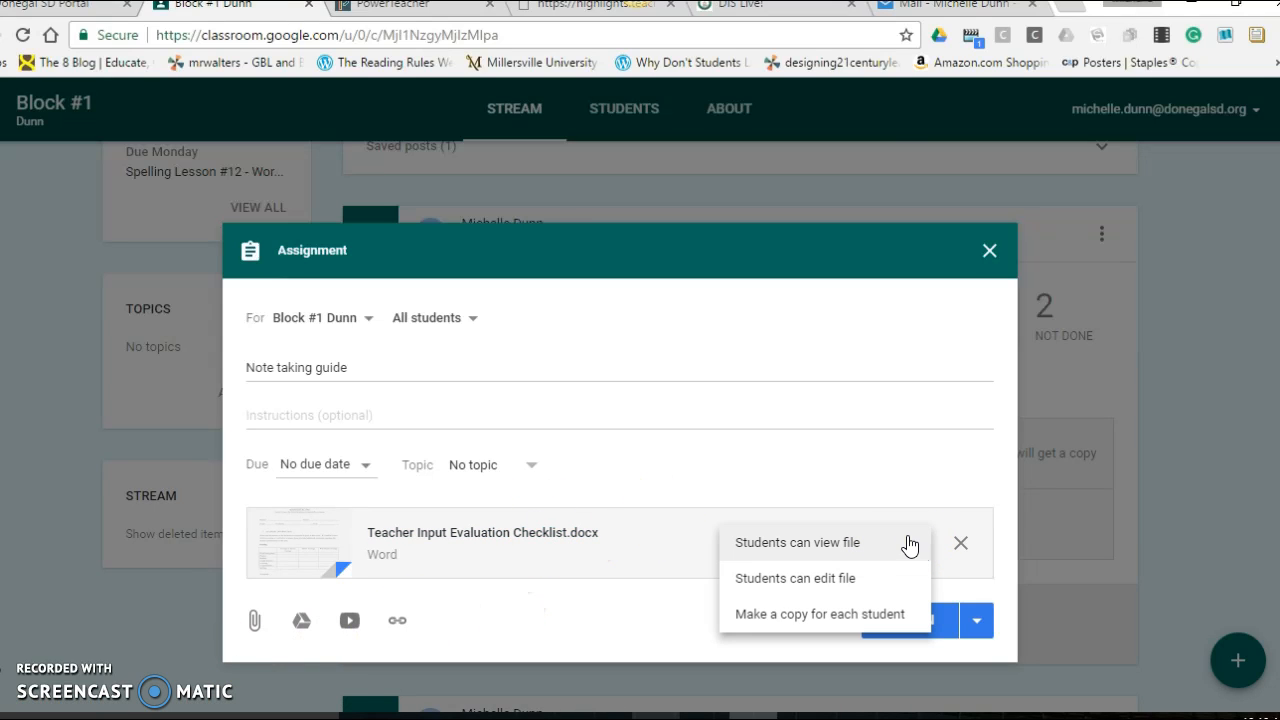
click(886, 614)
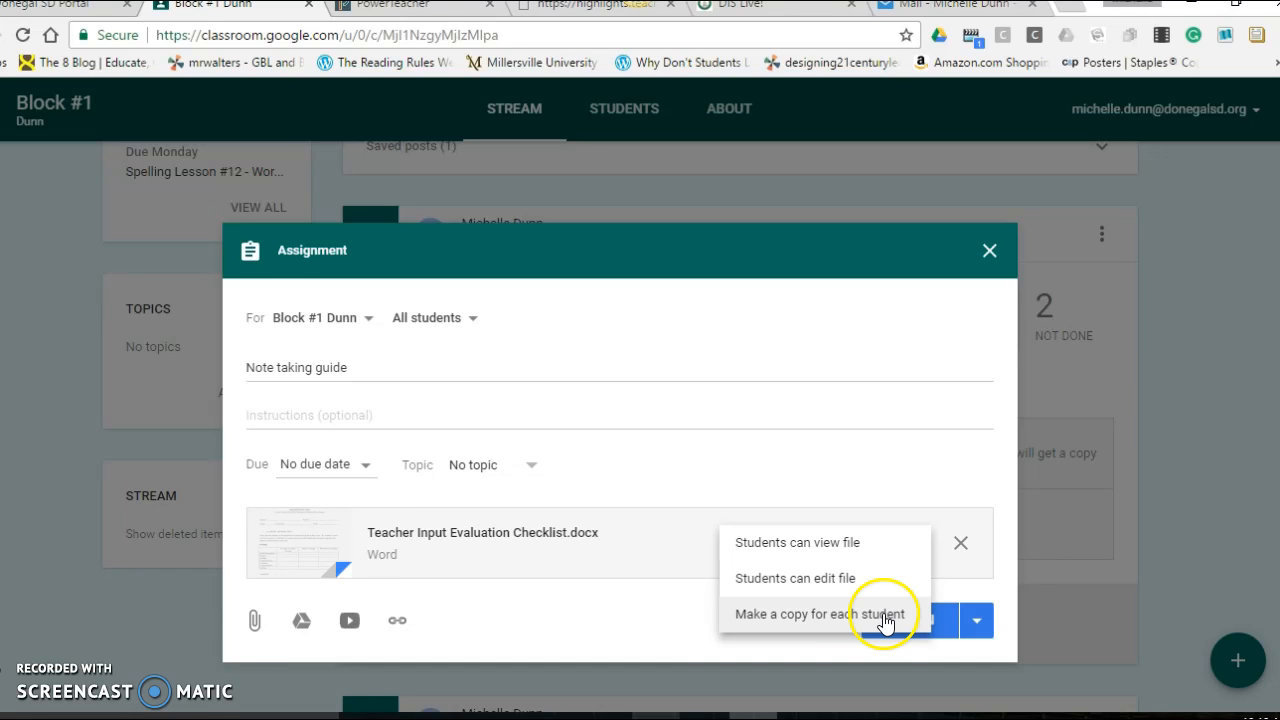
click(860, 567)
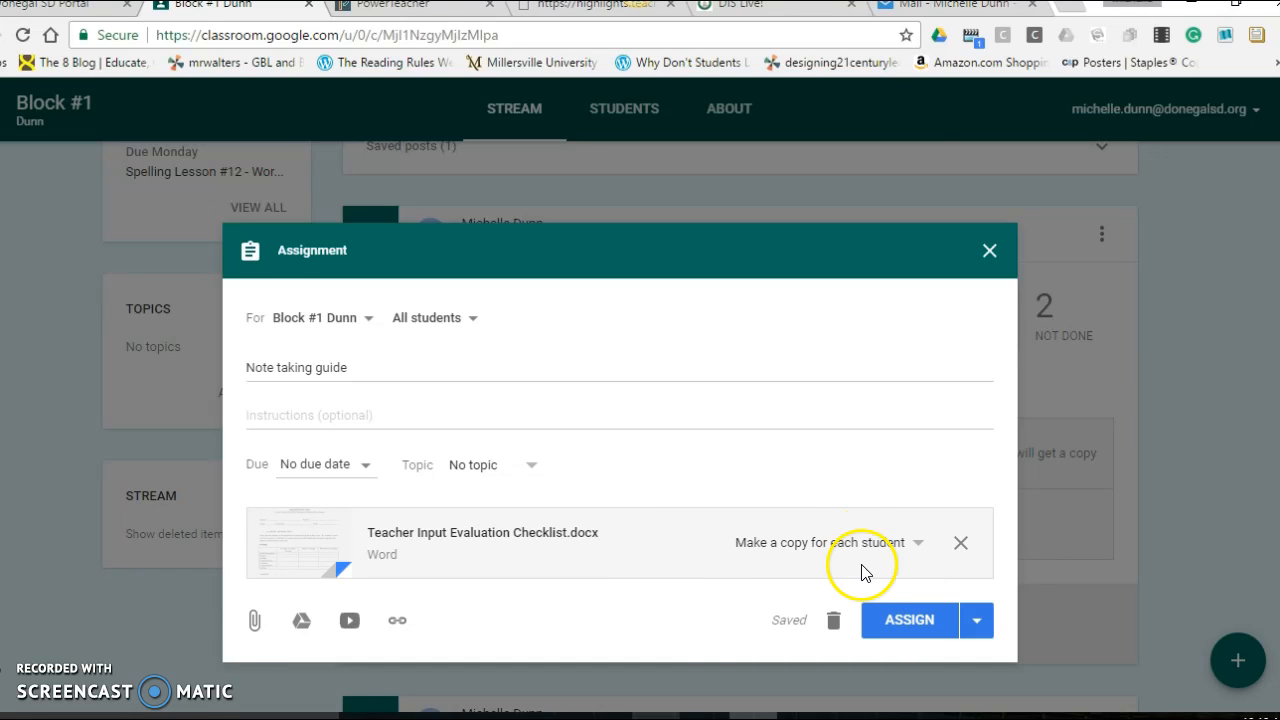
click(918, 622)
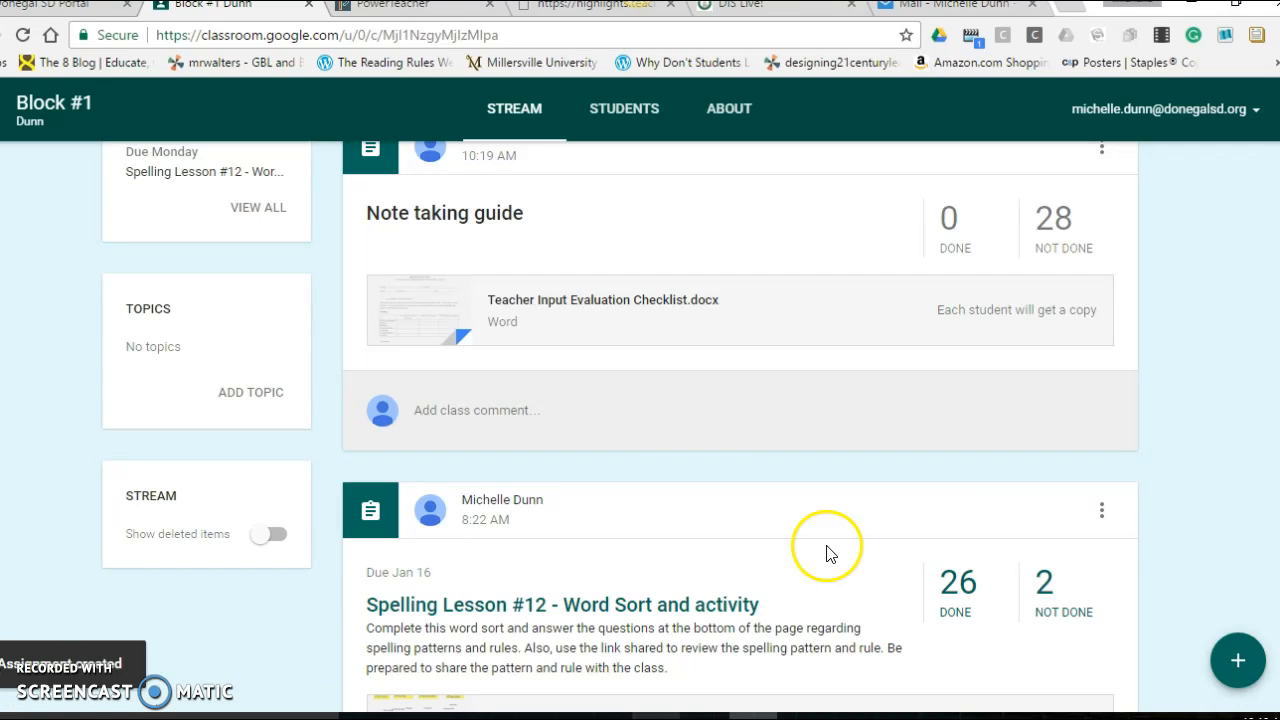
Preview the checklist attached to the "Note taking guide" post, and switch to the DIS Staff Portal to look through its links.
click(557, 301)
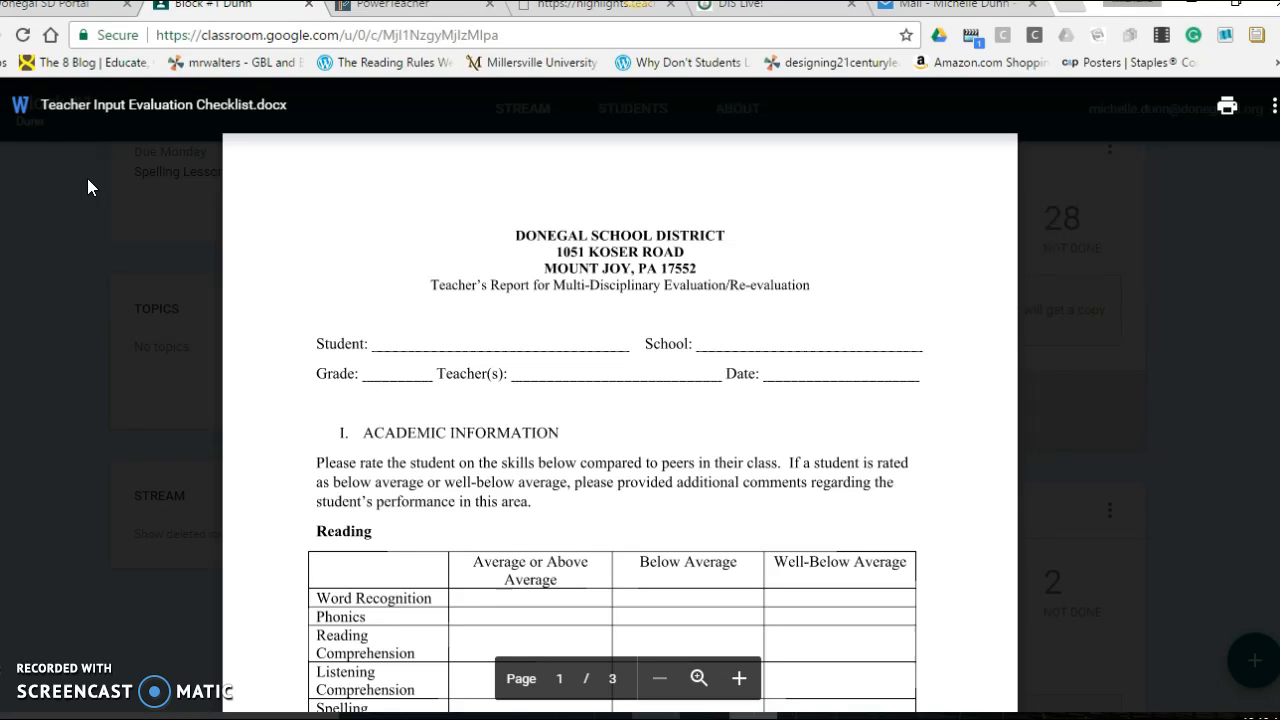
click(98, 10)
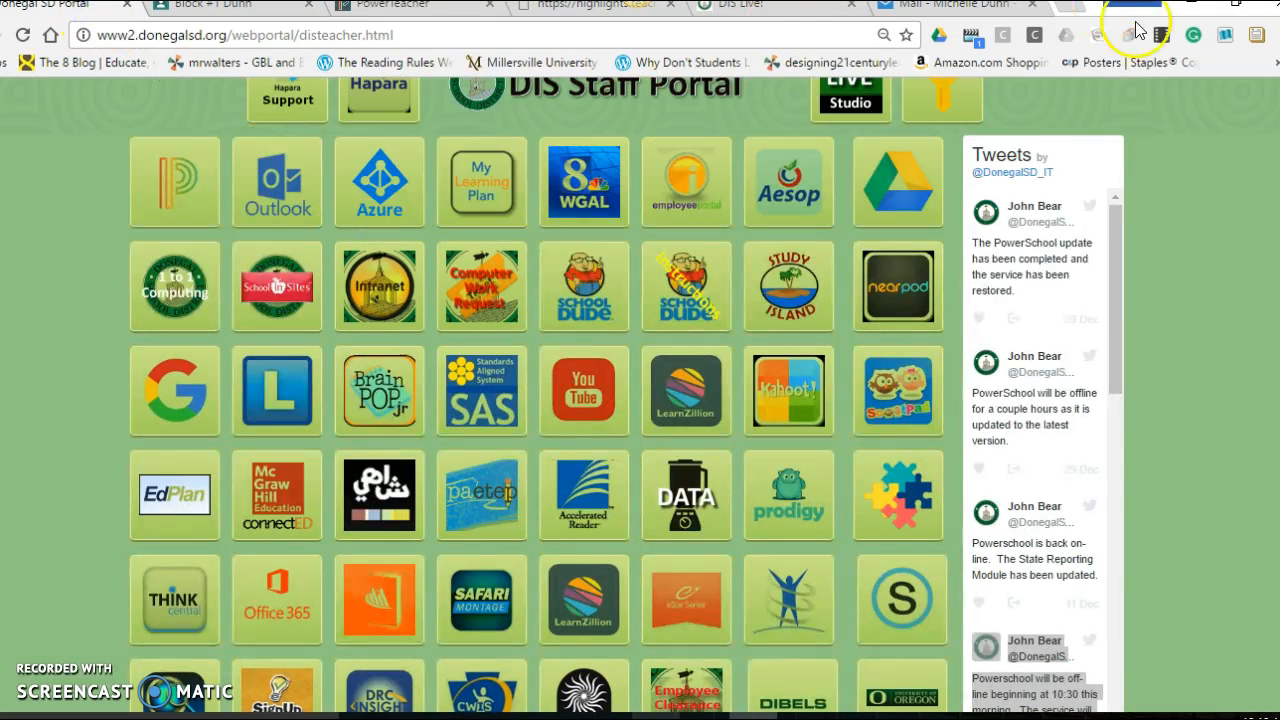
scroll(627, 394, down, 2)
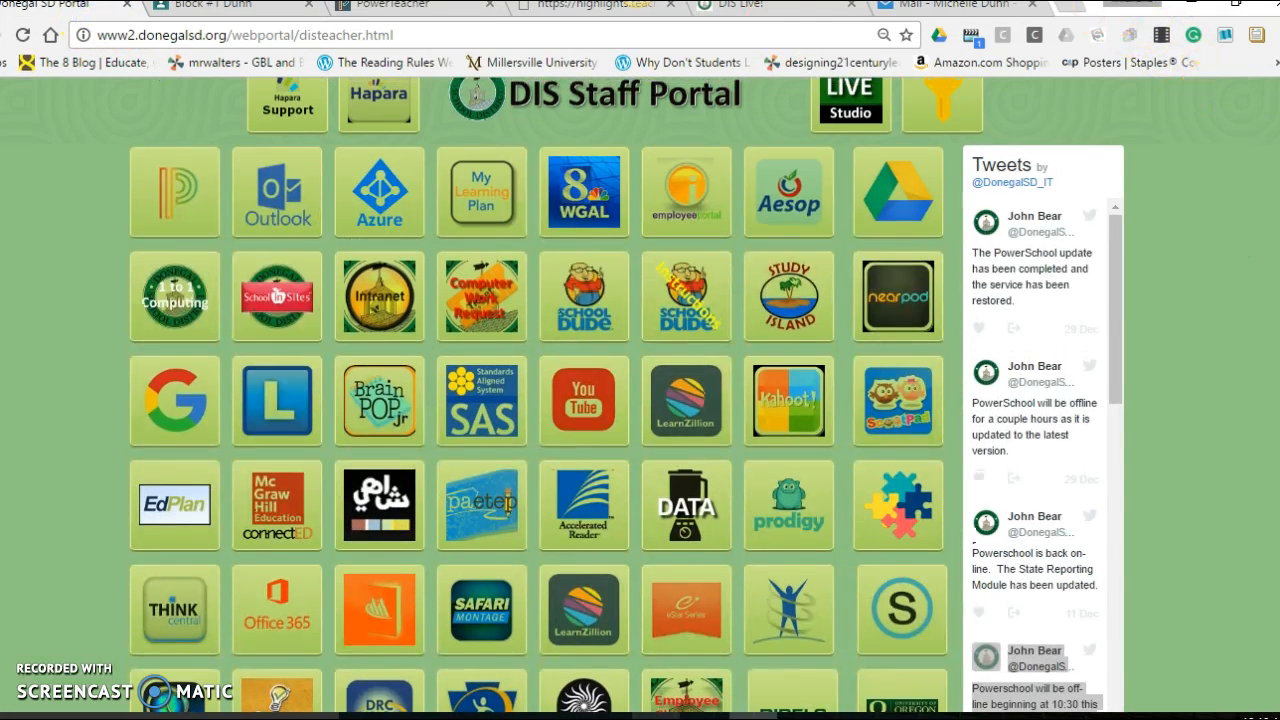
scroll(749, 363, up, 1)
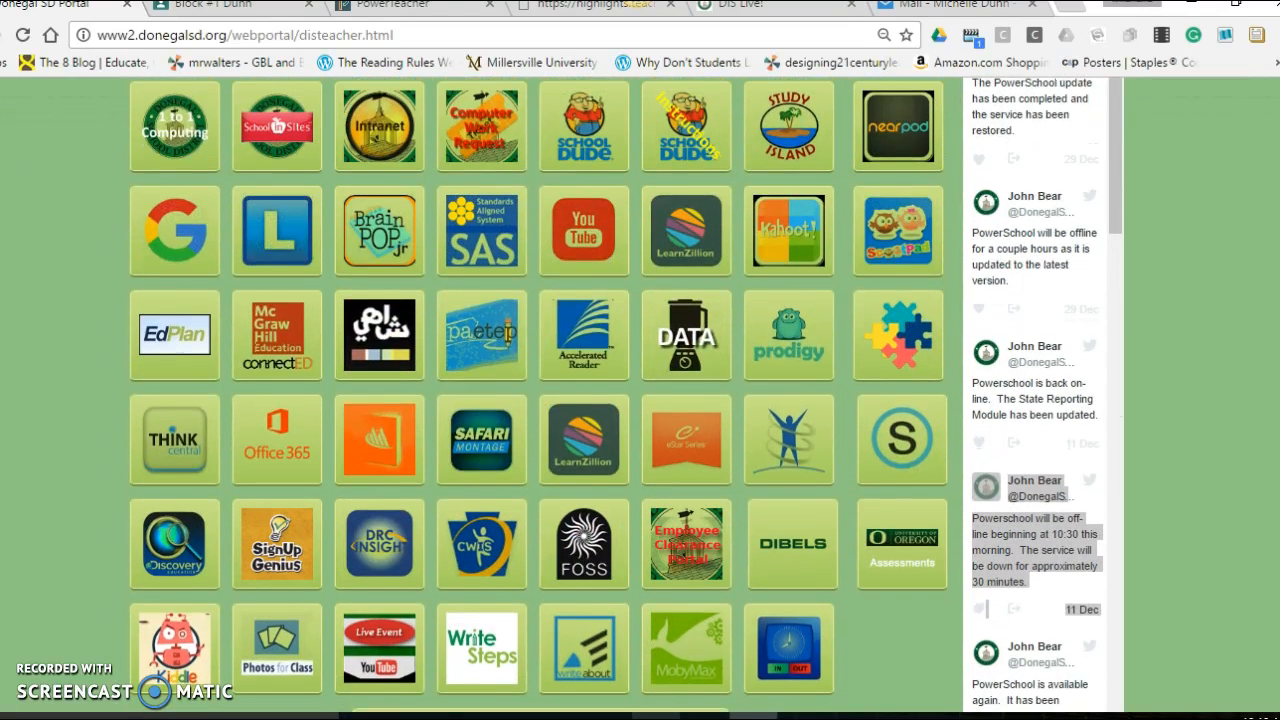